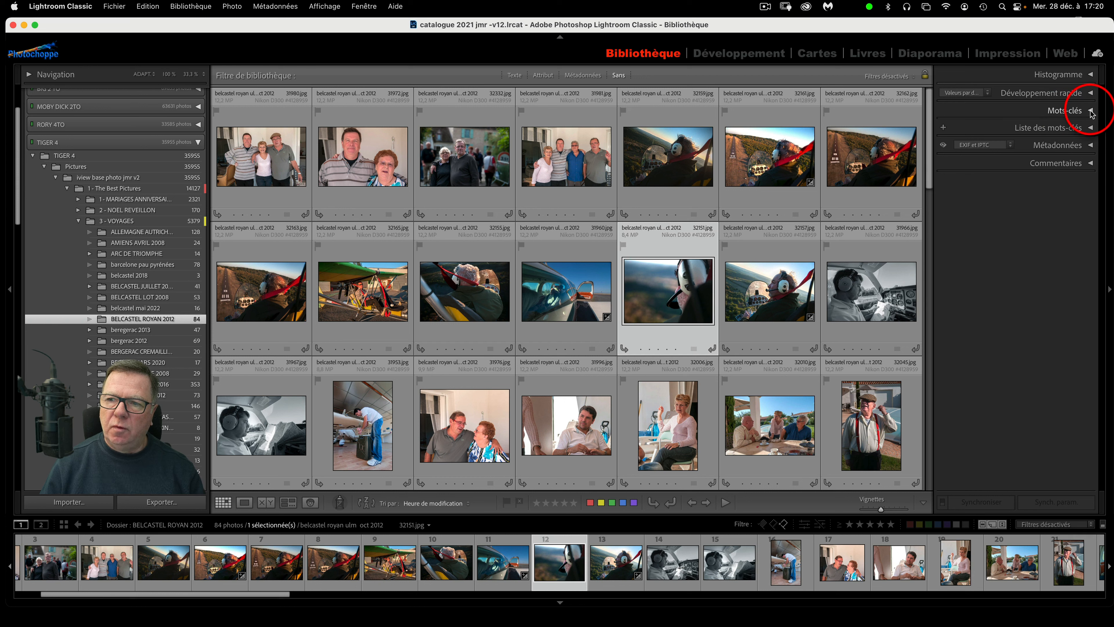
# - Open the full keyword-tag entry area and enter AVIATION as a keyword for the selected photo 32151.jpg
pyautogui.click(1091, 112)
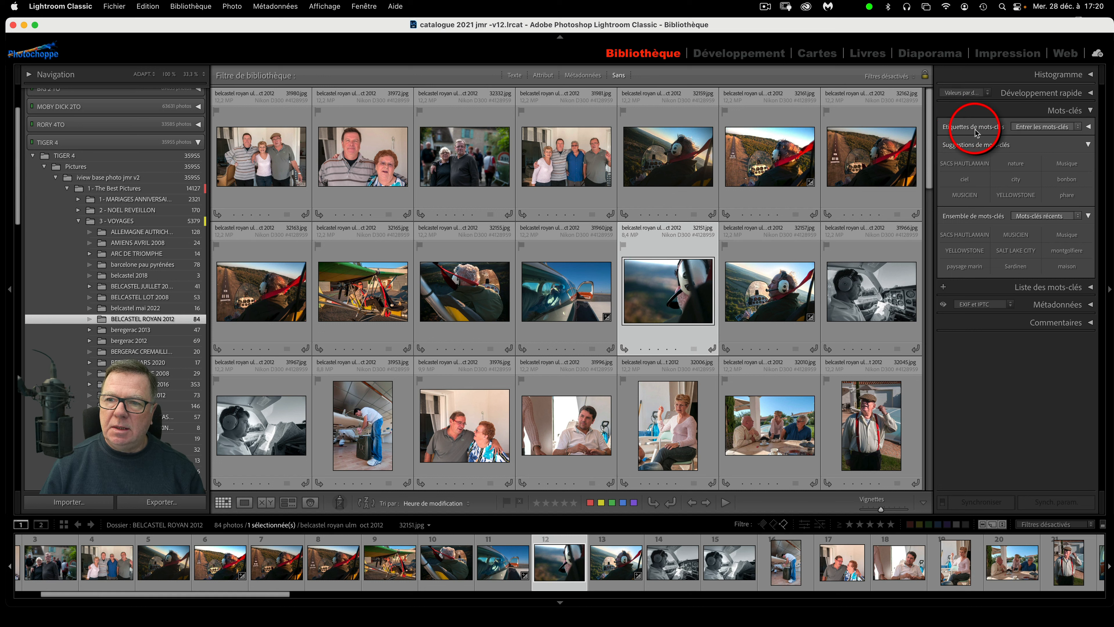
pyautogui.click(1089, 127)
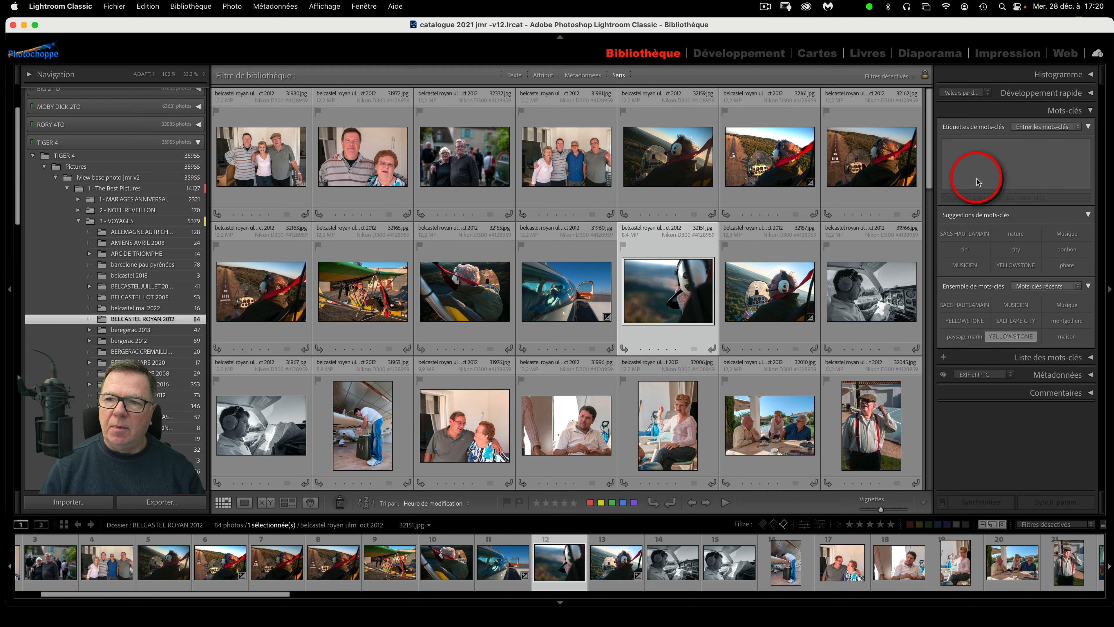
pyautogui.click(961, 148)
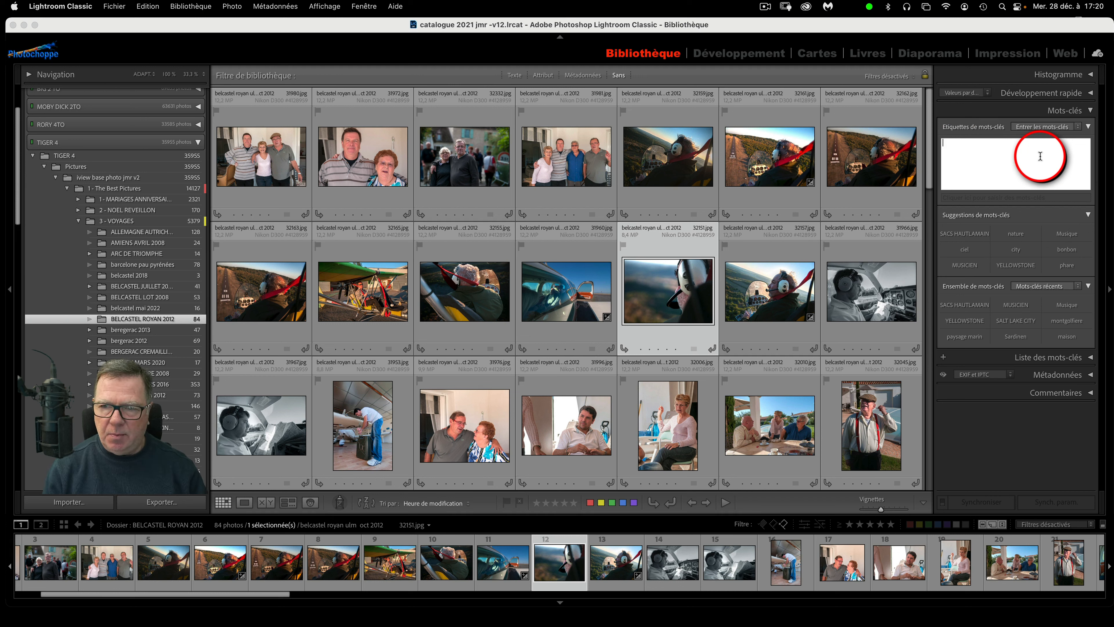
pyautogui.write('AVIATION')
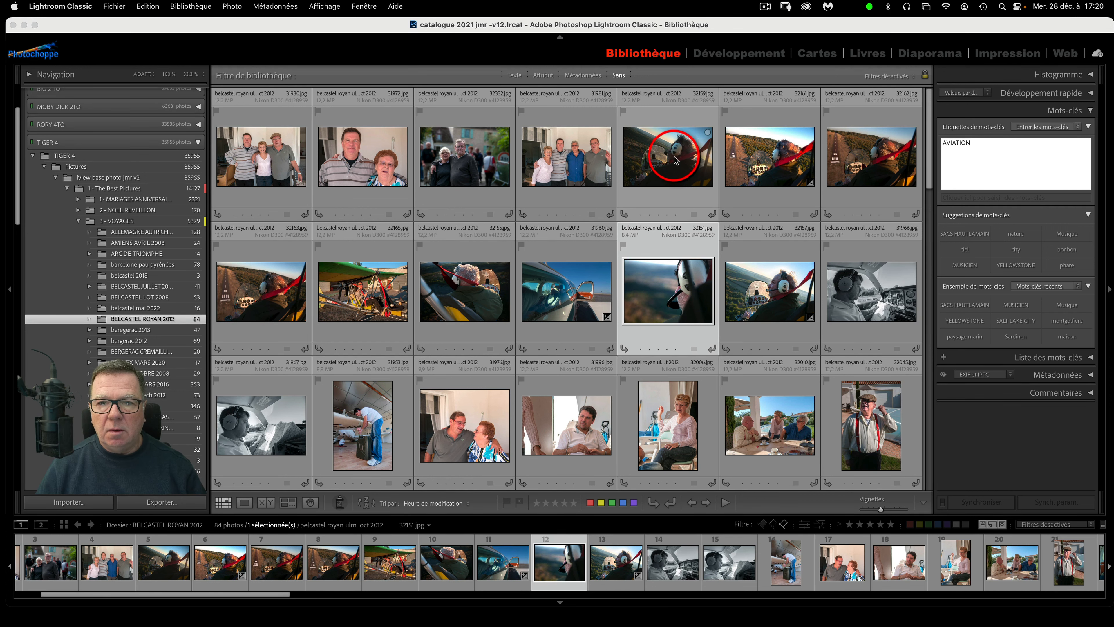
# - Add the open-cockpit and ultralight photos 32159, 32161, 32162, 32163 and 32165 to the selection containing 32151.jpg
pyautogui.keyDown('super'); pyautogui.click(698, 159); pyautogui.keyUp('super')
pyautogui.keyDown('super'); pyautogui.click(764, 157); pyautogui.keyUp('super')
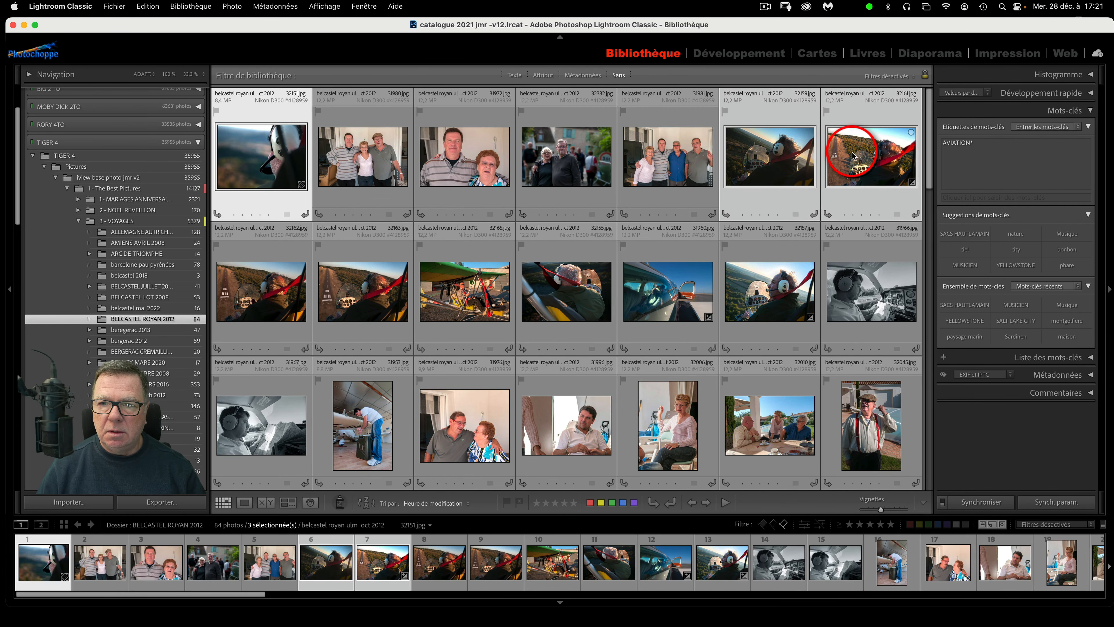
pyautogui.keyDown('super'); pyautogui.click(853, 156); pyautogui.keyUp('super')
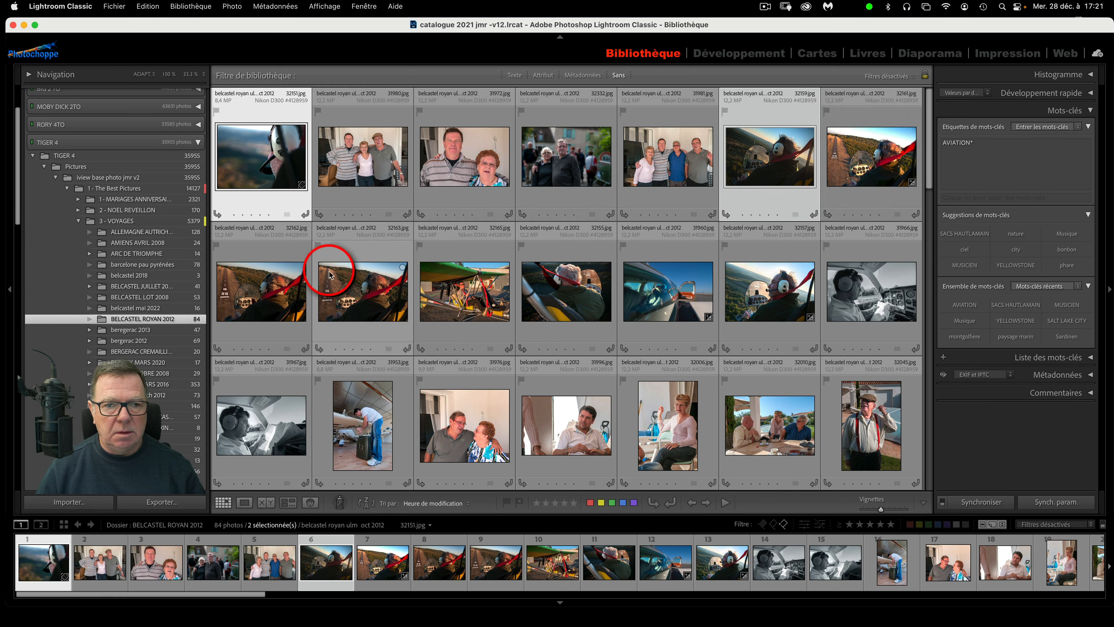
pyautogui.keyDown('super'); pyautogui.click(273, 294); pyautogui.keyUp('super')
pyautogui.keyDown('super'); pyautogui.click(364, 299); pyautogui.keyUp('super')
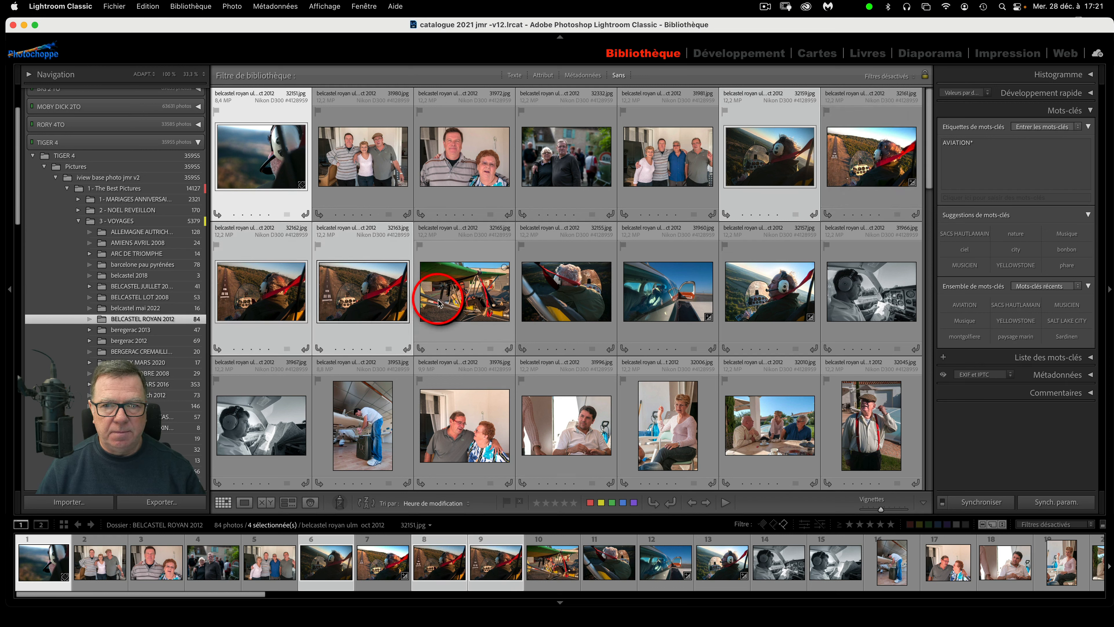
pyautogui.keyDown('super'); pyautogui.click(439, 303); pyautogui.keyUp('super')
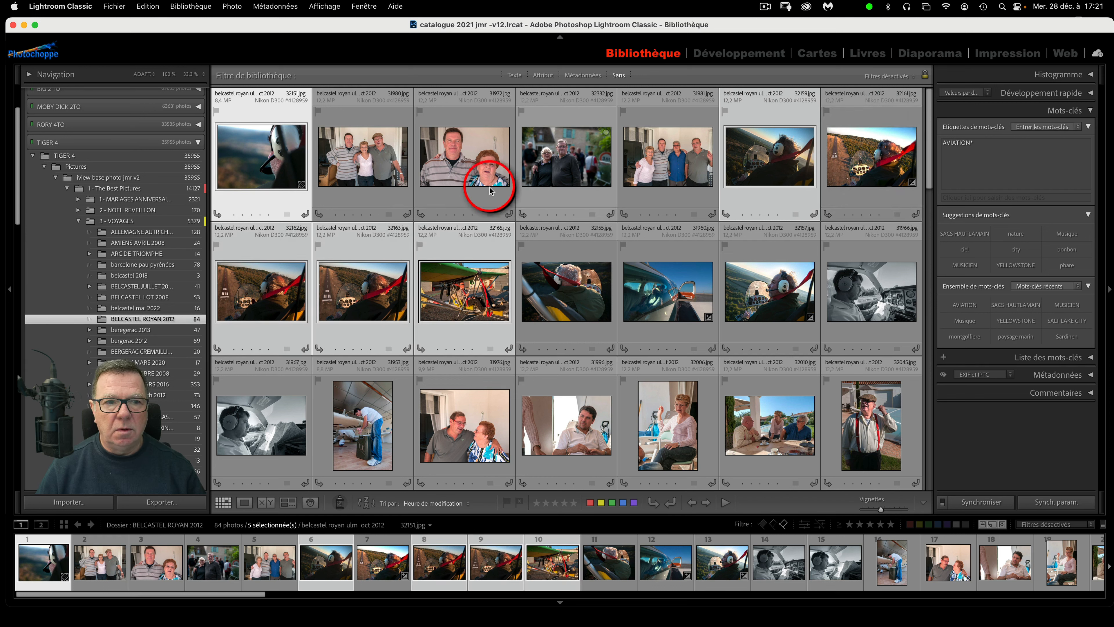
pyautogui.keyDown('super'); pyautogui.click(897, 168); pyautogui.keyUp('super')
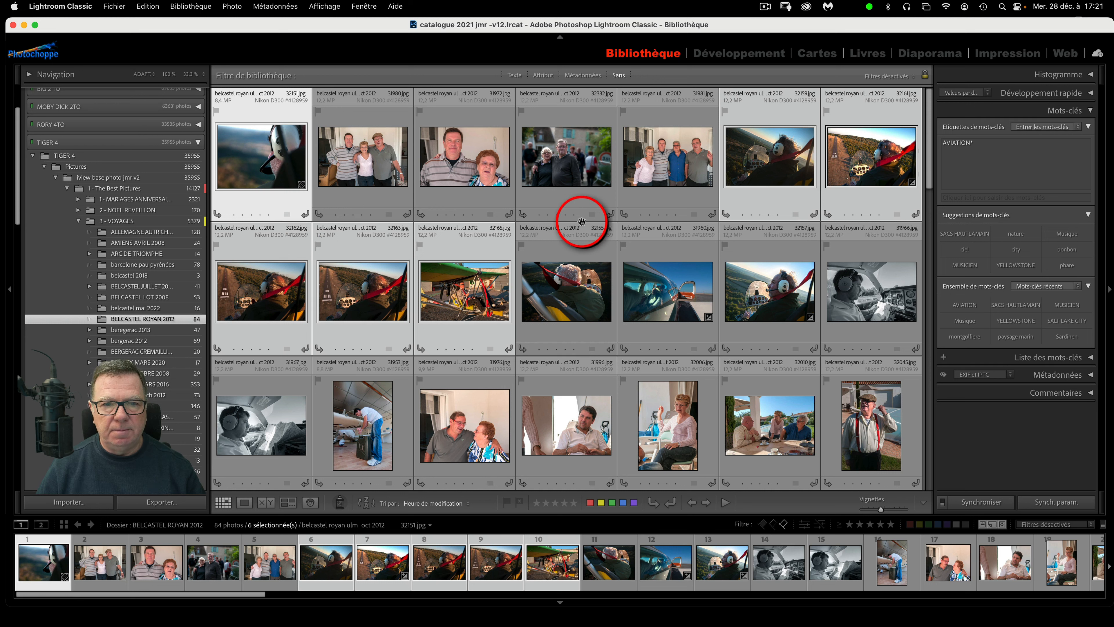
# - Apply AVIATION to all the selected photos and add the new keyword ULM to them
pyautogui.click(979, 143)
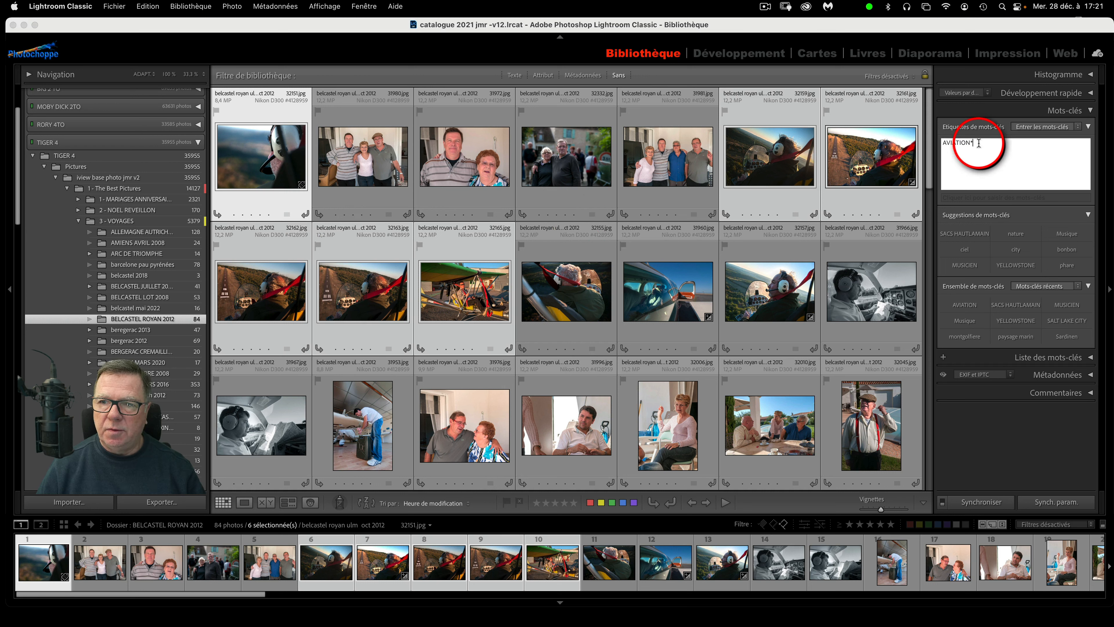
pyautogui.press('BackSpace')
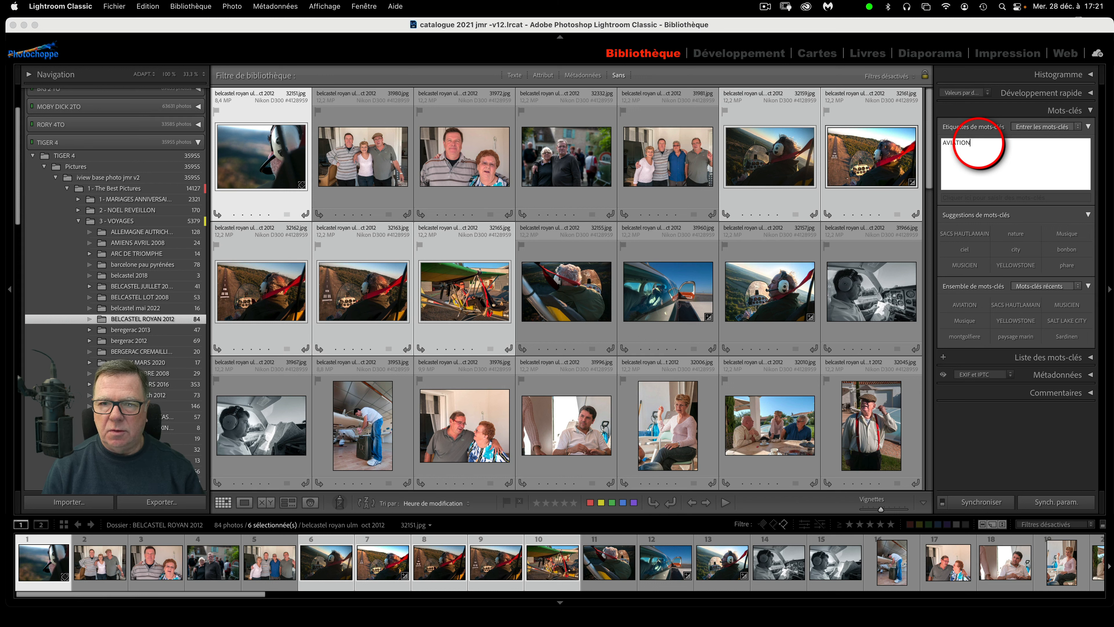
pyautogui.write(',')
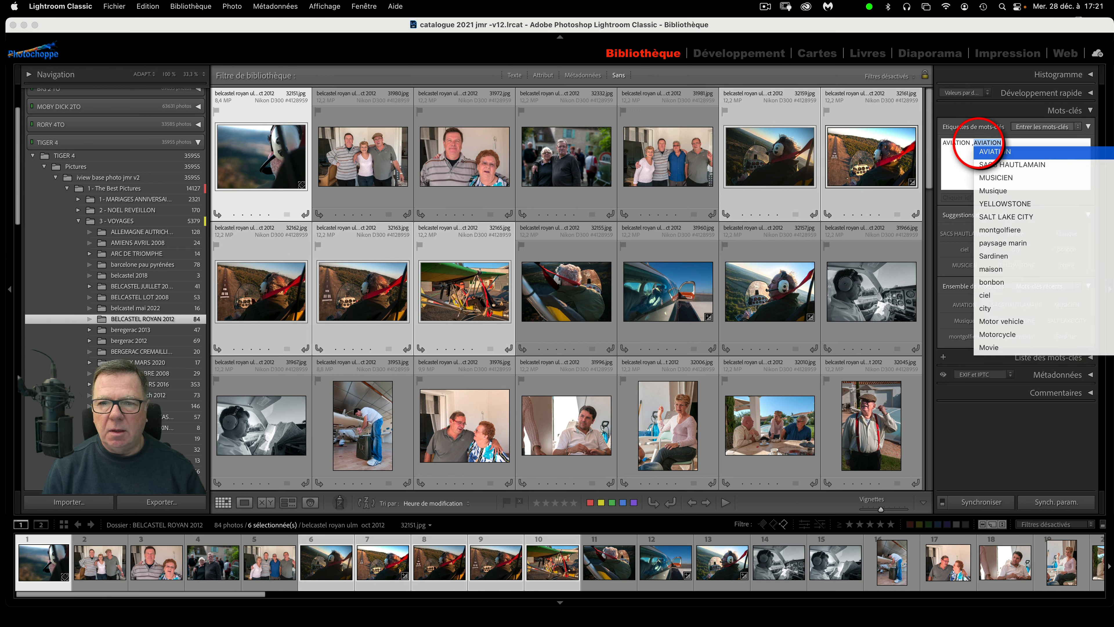
pyautogui.write('ULM')
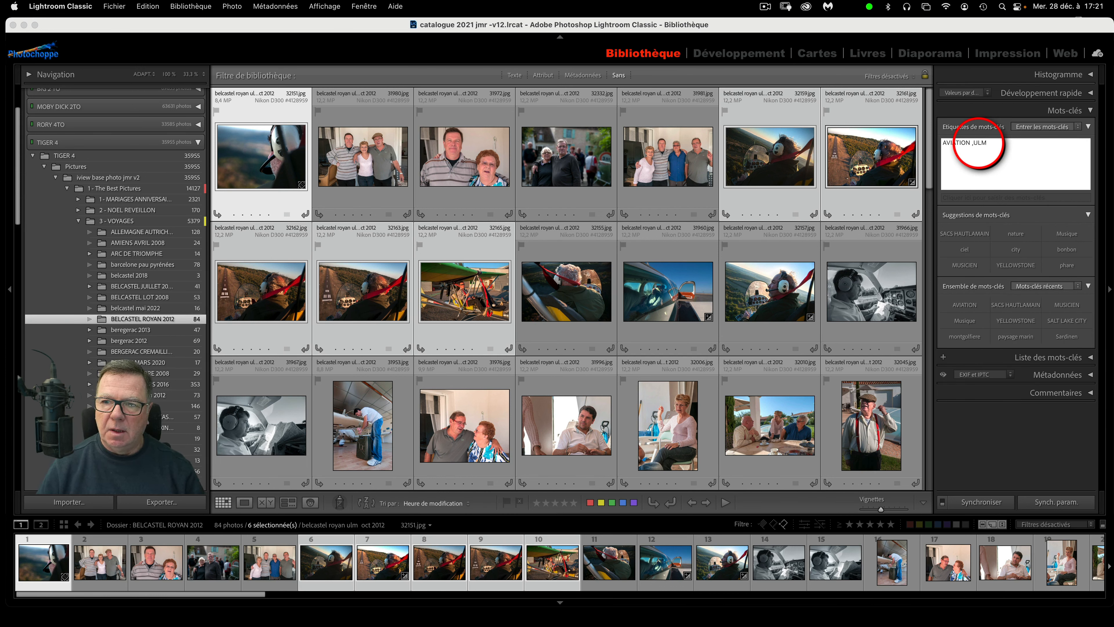
pyautogui.press('Return')
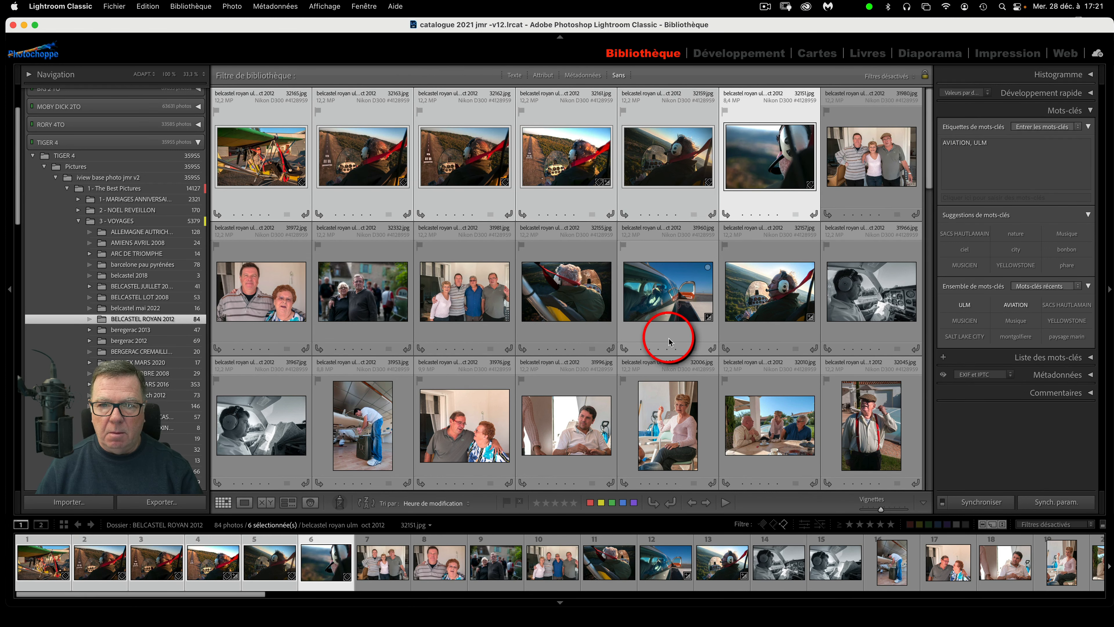
pyautogui.scroll(-1, 669, 340)
pyautogui.click(663, 272)
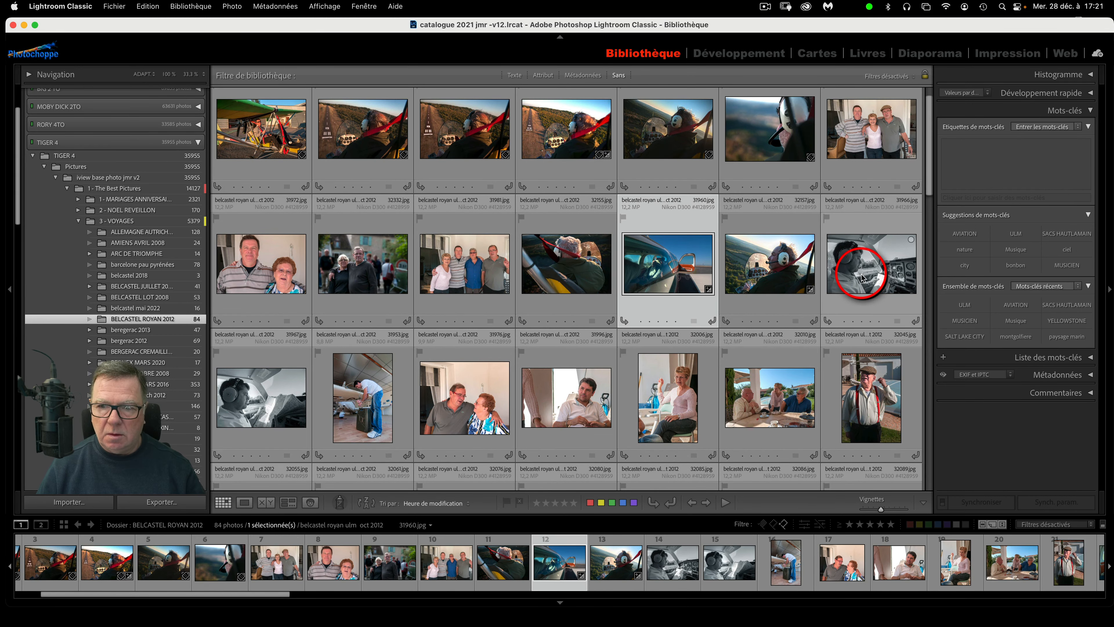
pyautogui.scroll(-6, 716, 304)
pyautogui.scroll(-3, 546, 364)
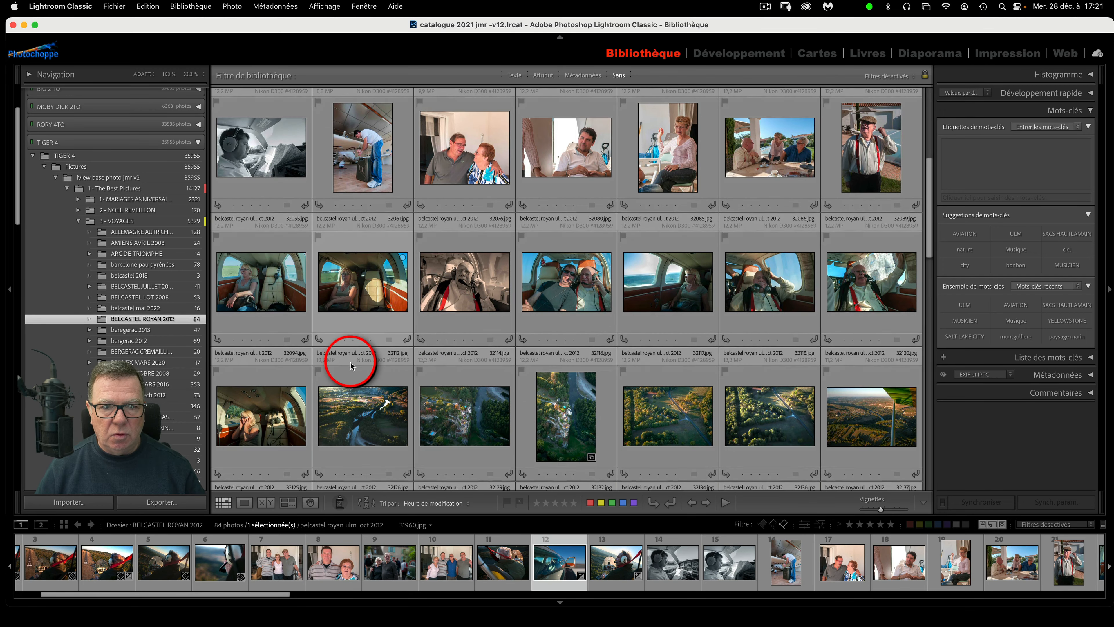
pyautogui.keyDown('shift'); pyautogui.click(280, 302); pyautogui.keyUp('shift')
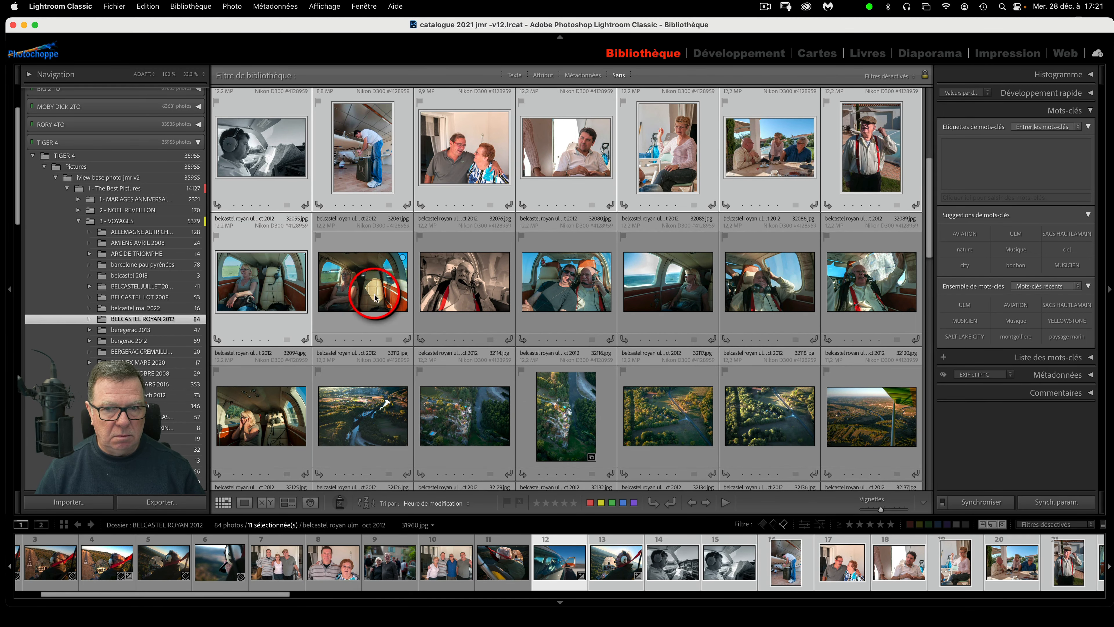
# - Select the six adjacent cabin photos from 32055.jpg to 32086.jpg and assign them the suggested keyword AVIATION
pyautogui.click(274, 303)
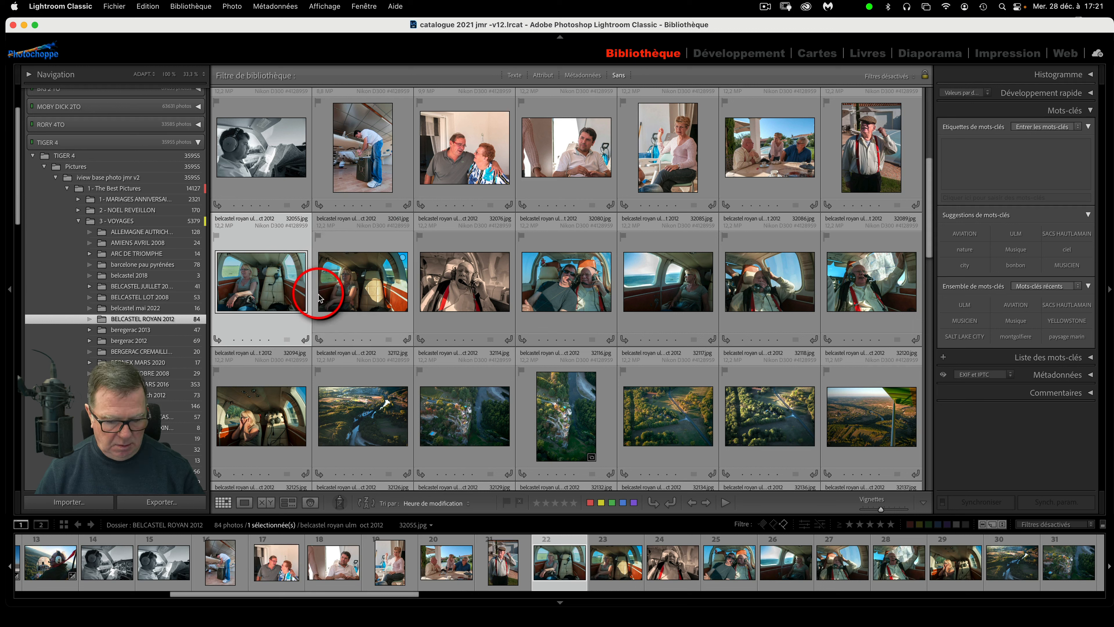
pyautogui.keyDown('super'); pyautogui.click(362, 293); pyautogui.keyUp('super')
pyautogui.keyDown('super'); pyautogui.click(465, 292); pyautogui.keyUp('super')
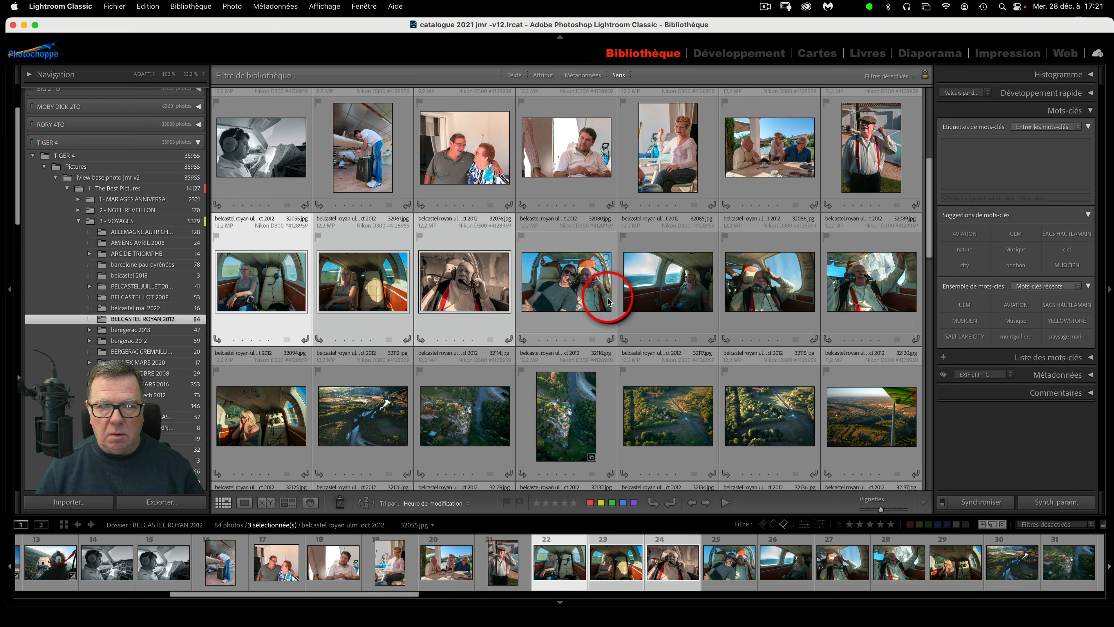
pyautogui.keyDown('super'); pyautogui.click(598, 301); pyautogui.keyUp('super')
pyautogui.keyDown('super'); pyautogui.click(697, 298); pyautogui.keyUp('super')
pyautogui.keyDown('super'); pyautogui.click(765, 299); pyautogui.keyUp('super')
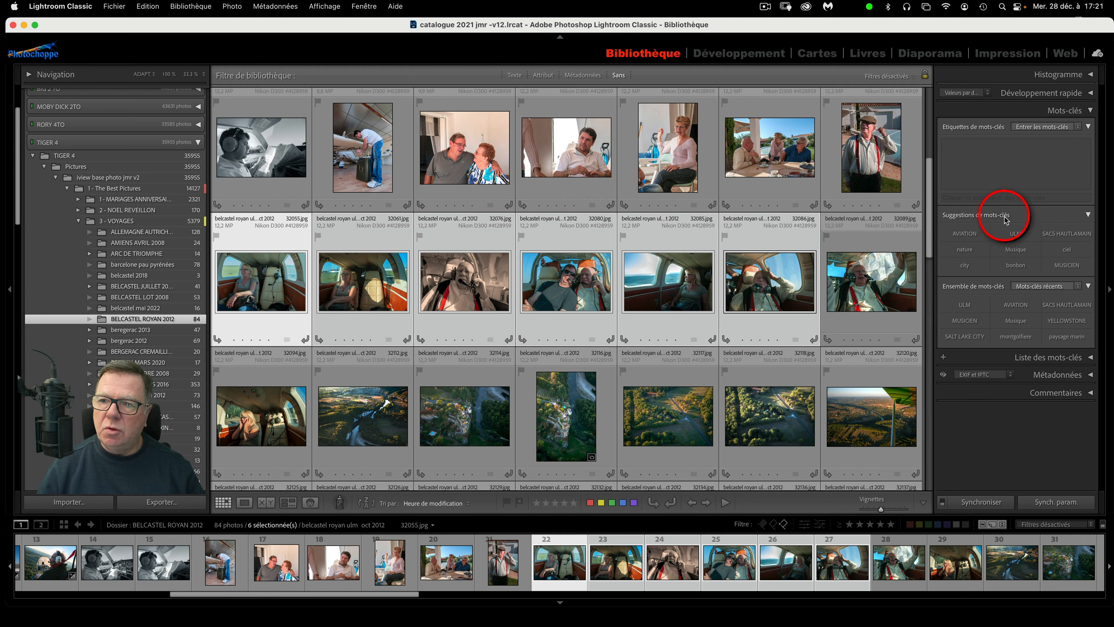
pyautogui.click(969, 235)
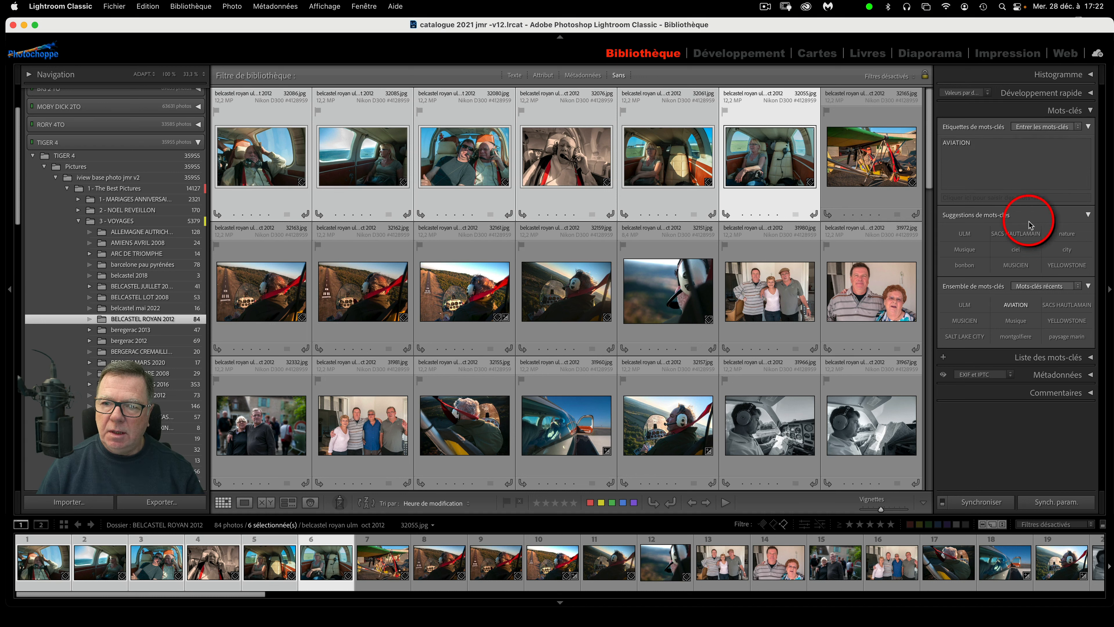
# - Open the keyword list and filter the library to the photos tagged AVIATION
pyautogui.click(1084, 356)
pyautogui.scroll(-3, 1085, 362)
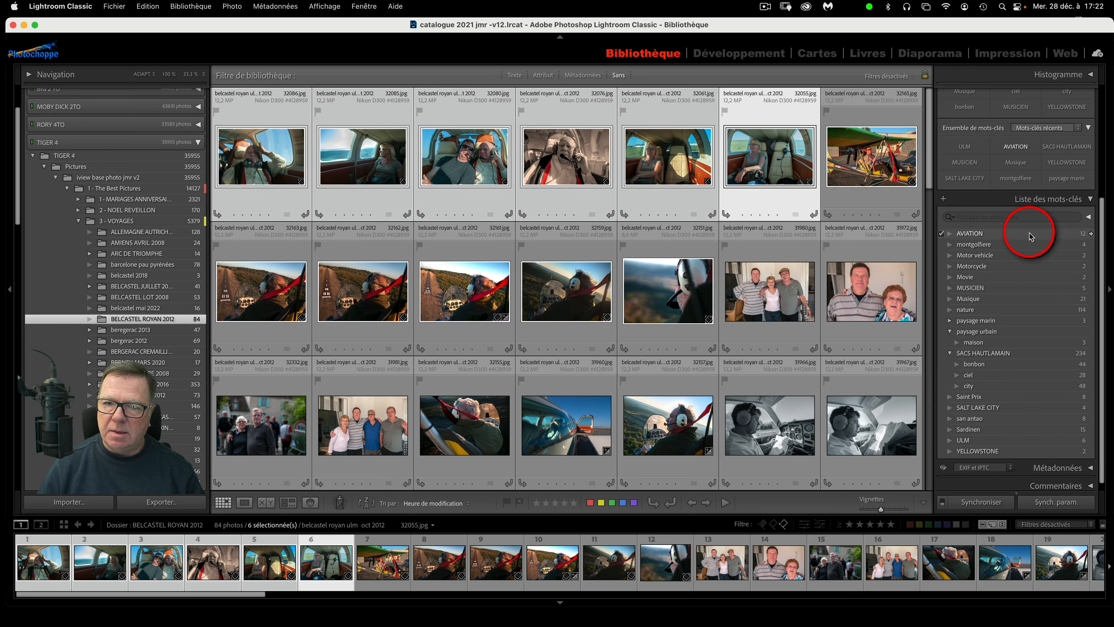
pyautogui.click(1092, 235)
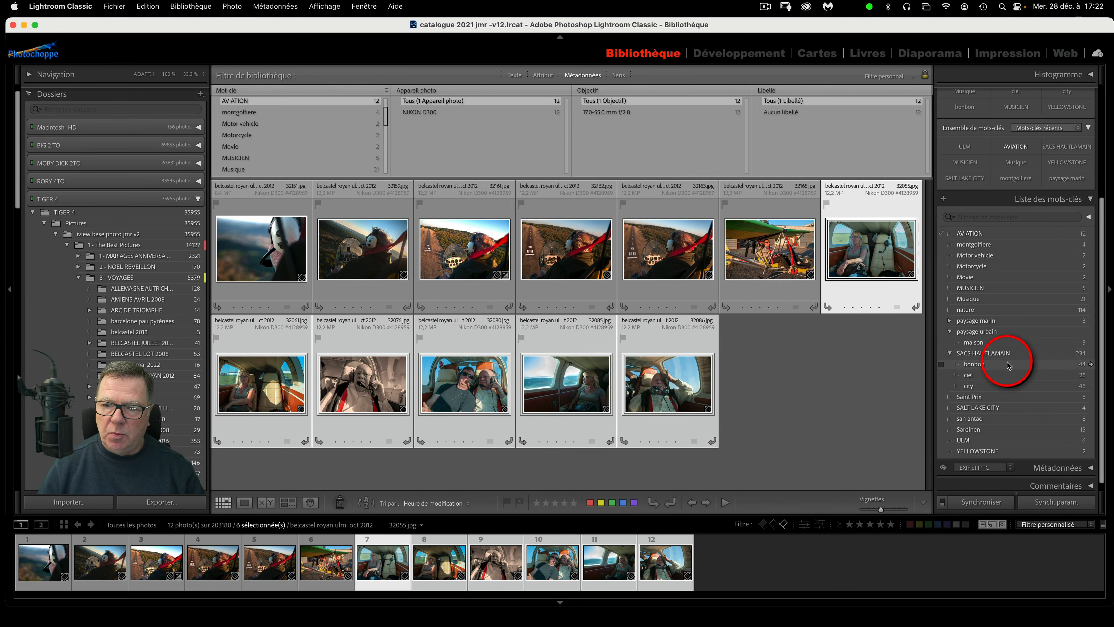
# - Nest the ULM keyword under AVIATION in the keyword list, and filter the library to the photos tagged ULM
pyautogui.scroll(-1, 1004, 364)
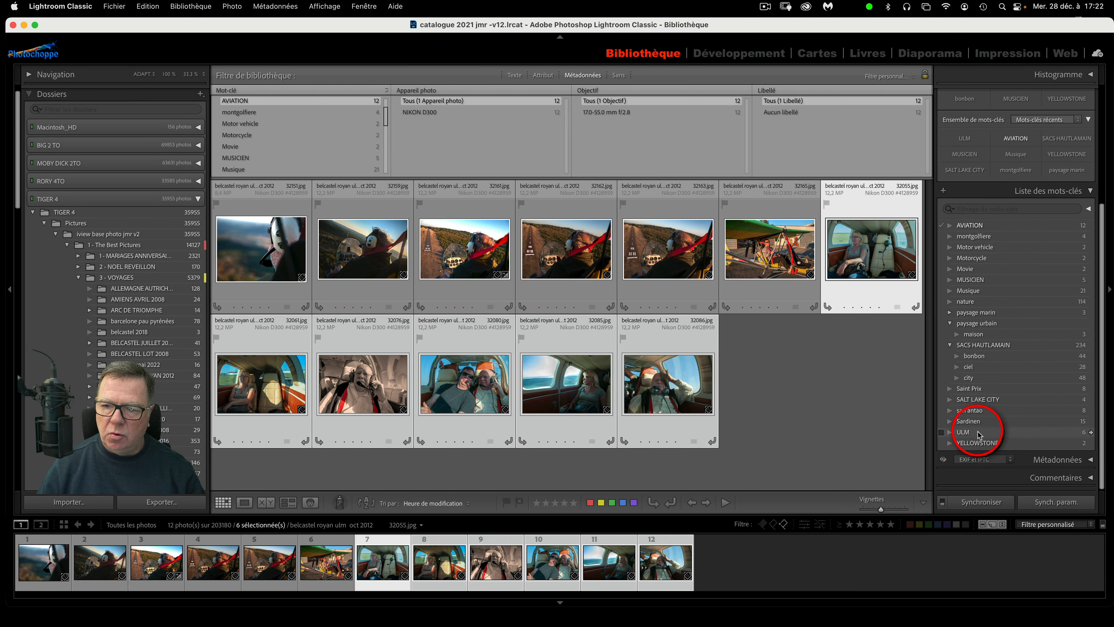
pyautogui.moveTo(978, 435); pyautogui.dragTo(1002, 232)
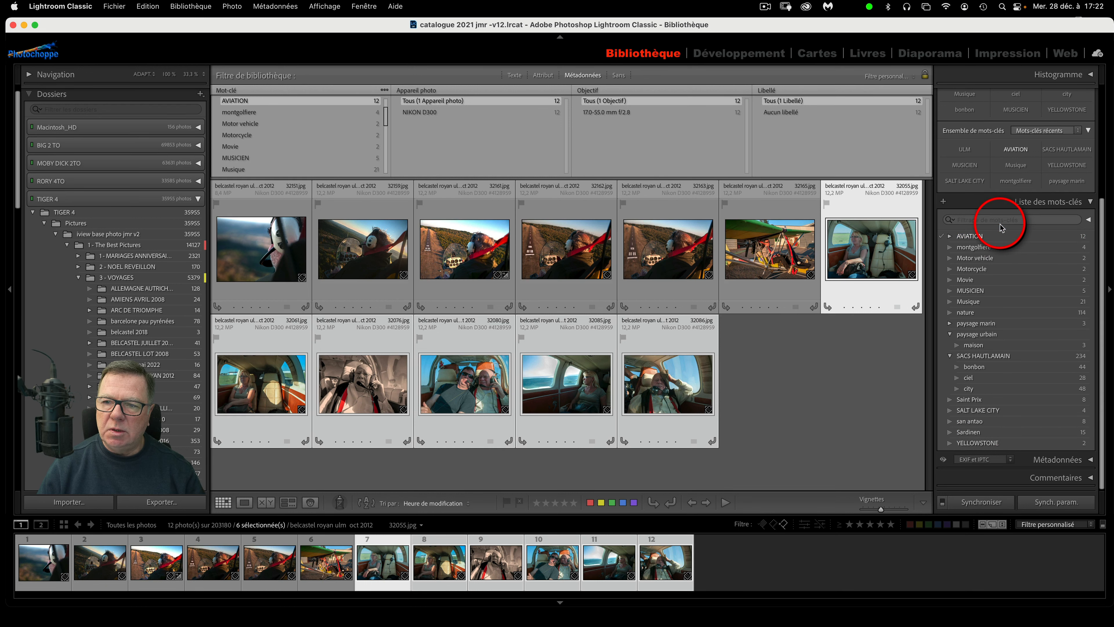
pyautogui.click(950, 236)
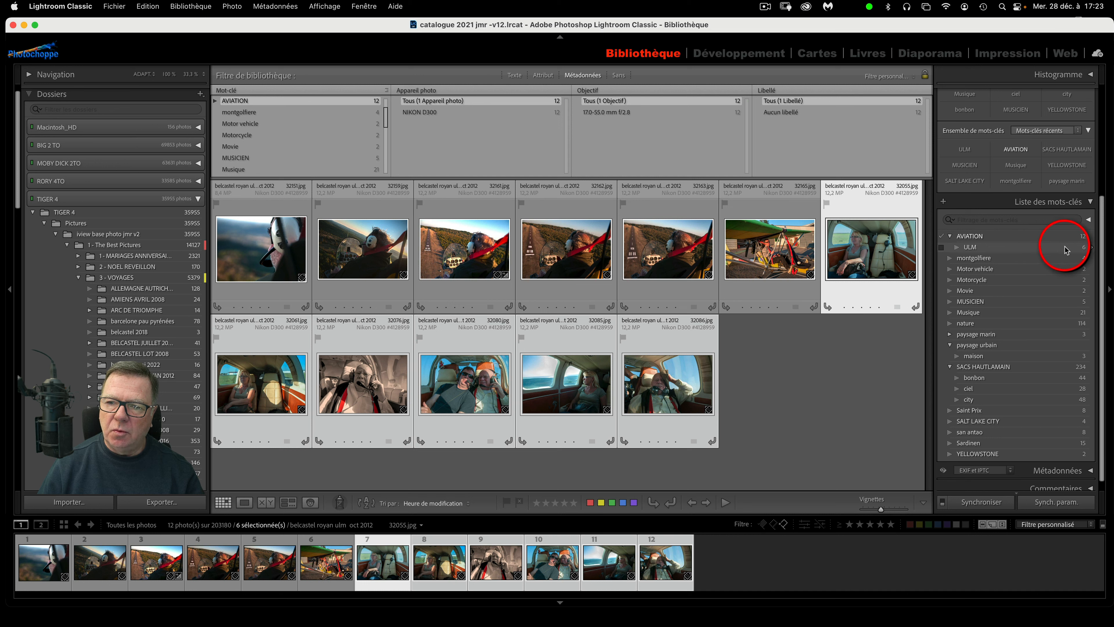
pyautogui.click(1092, 249)
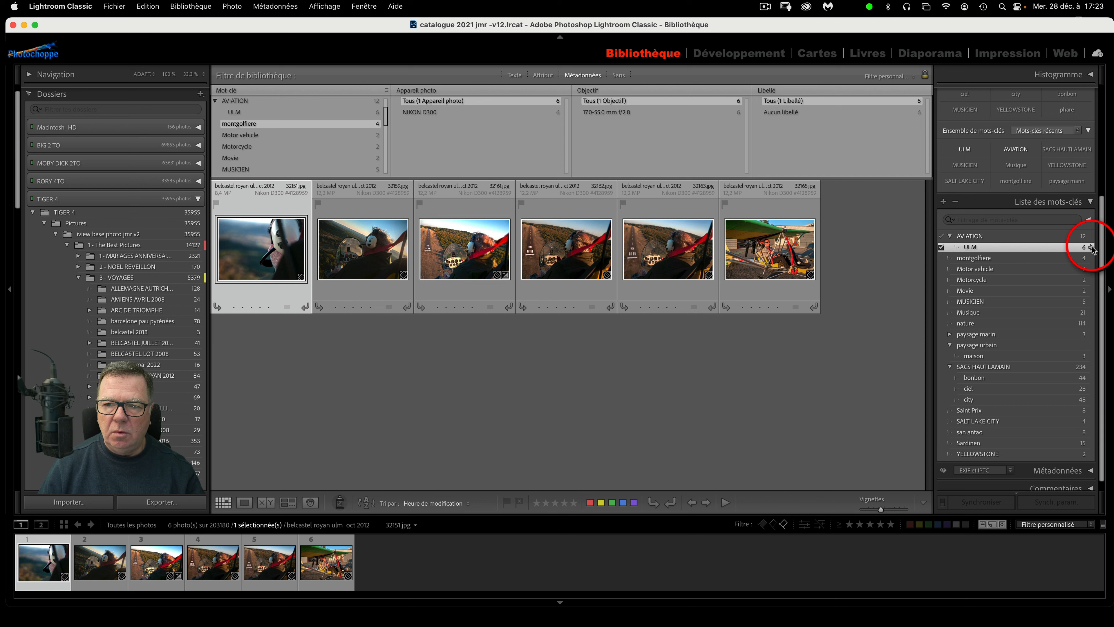
pyautogui.click(1034, 239)
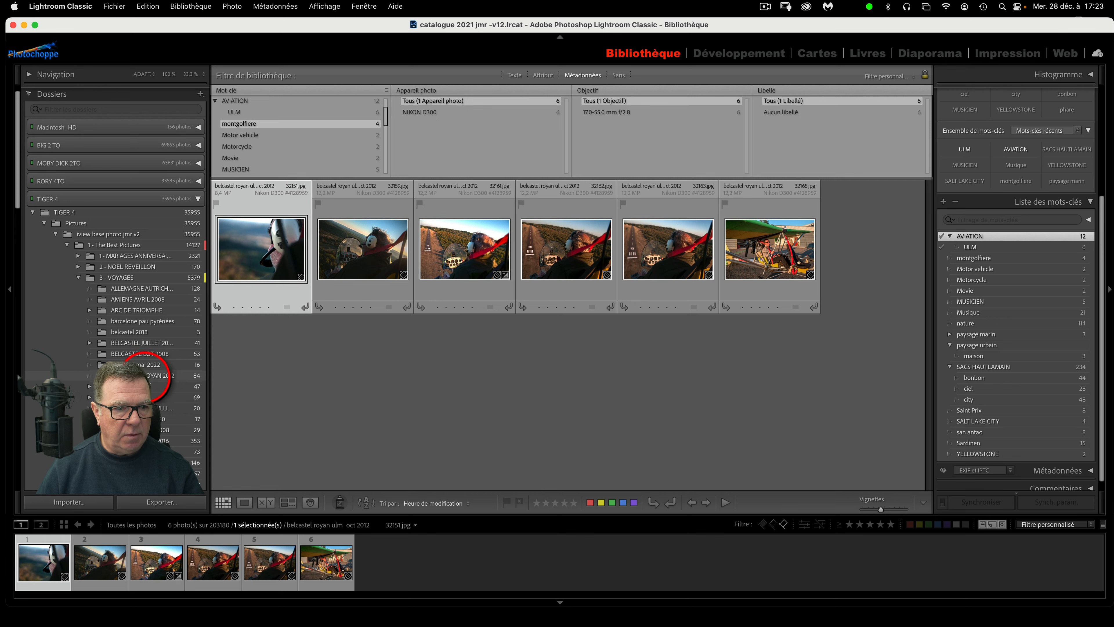
# - Open the BELCASTEL ROYAN 2012 folder and select the two pilot photos 31966.jpg and 32157.jpg
pyautogui.click(158, 376)
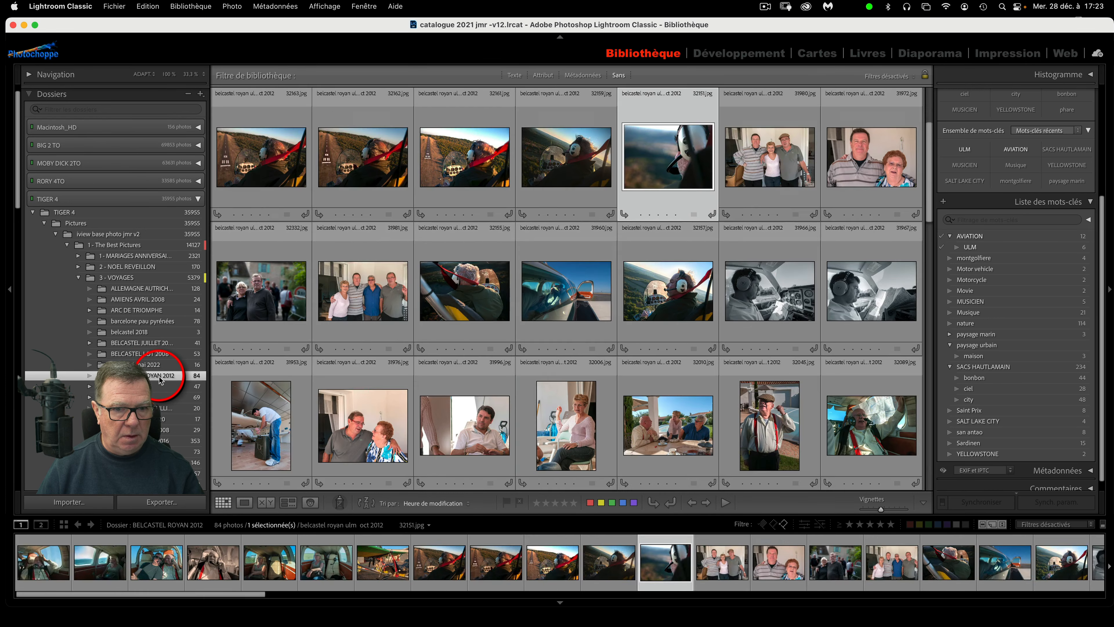
pyautogui.scroll(3, 627, 266)
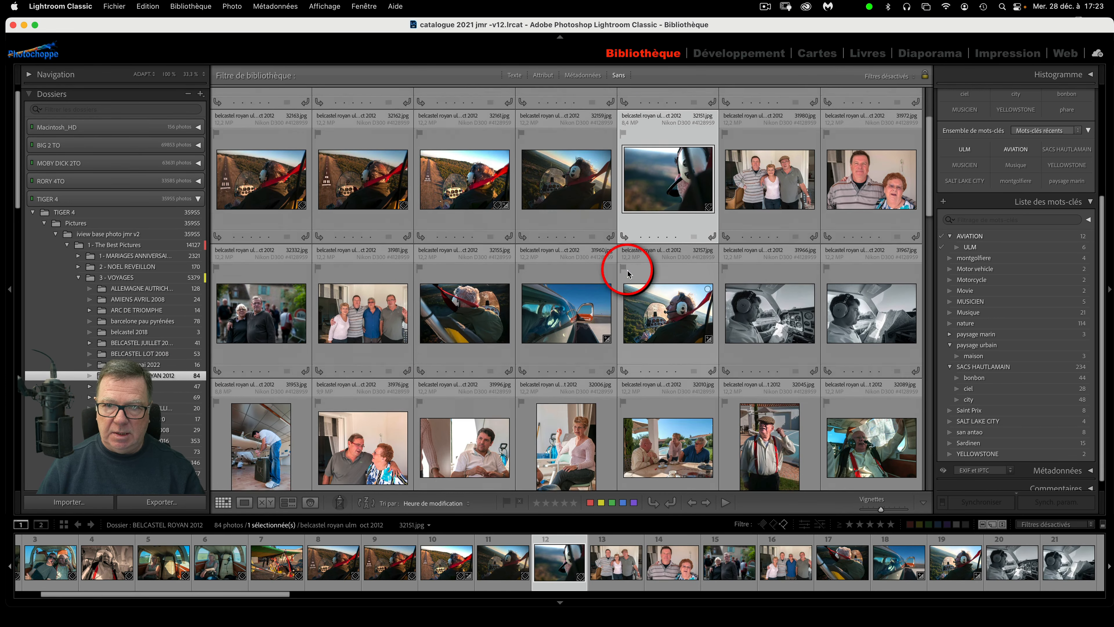
pyautogui.scroll(-3, 627, 273)
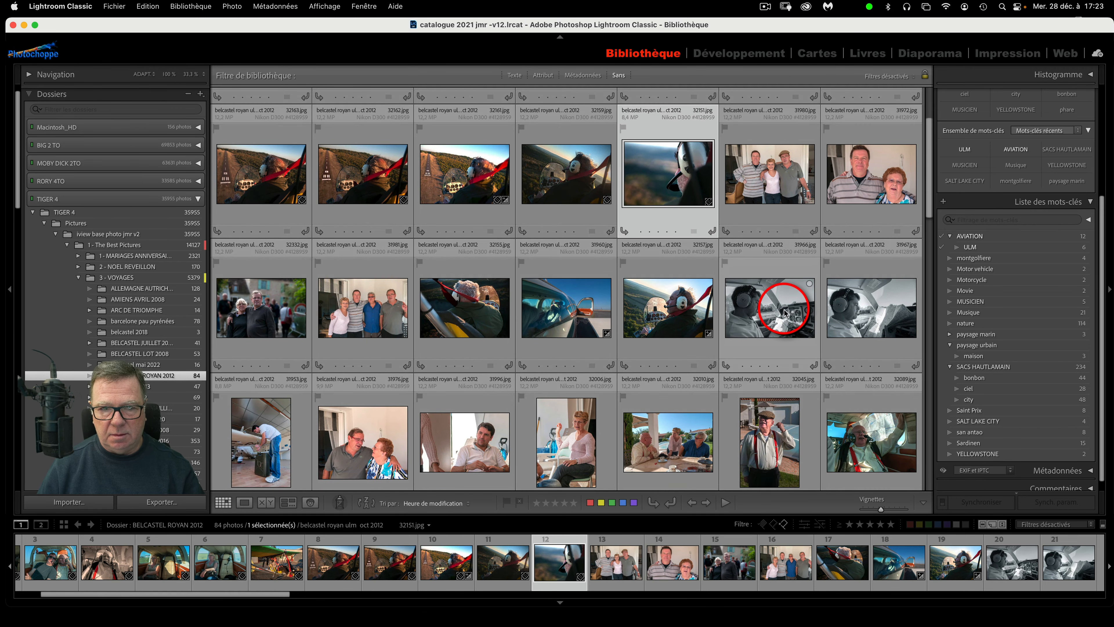
pyautogui.click(784, 313)
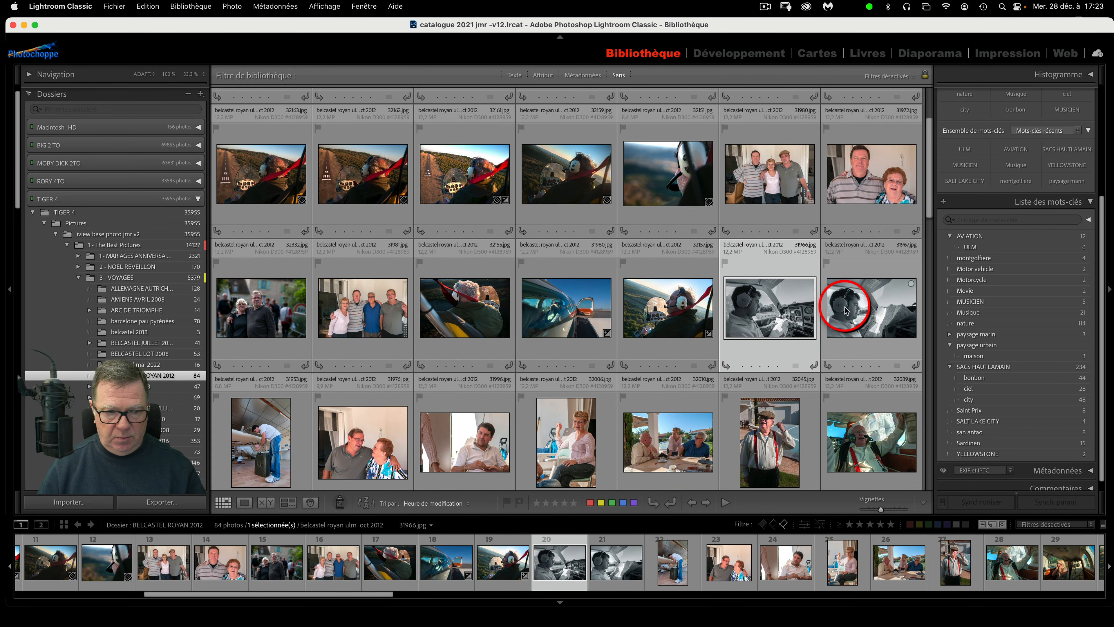
pyautogui.scroll(-3, 825, 319)
pyautogui.scroll(-10, 823, 320)
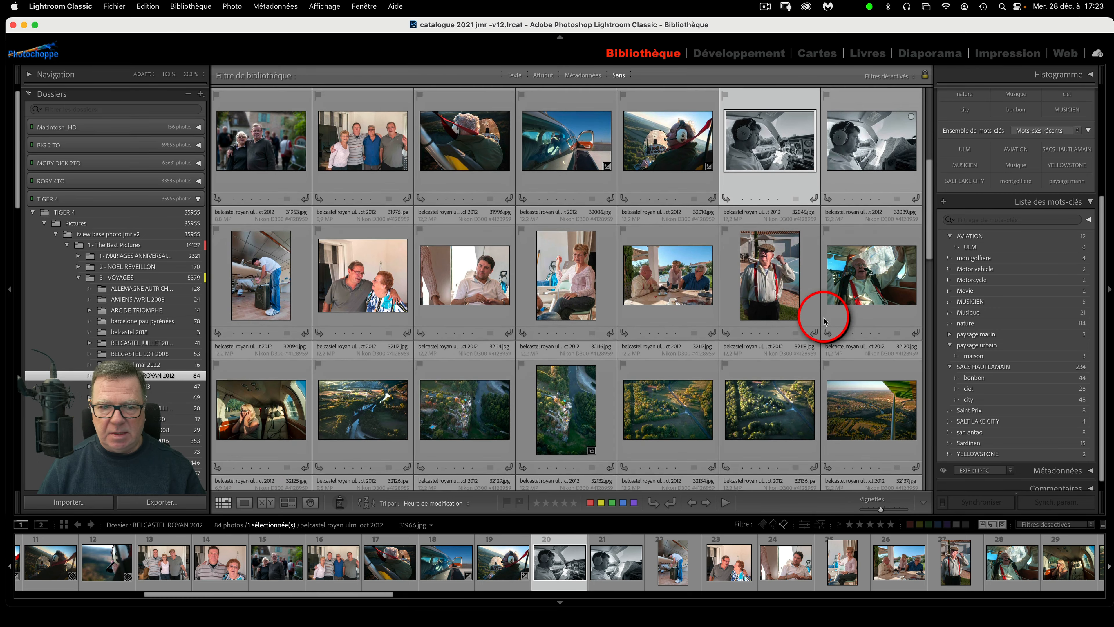
pyautogui.scroll(10, 824, 320)
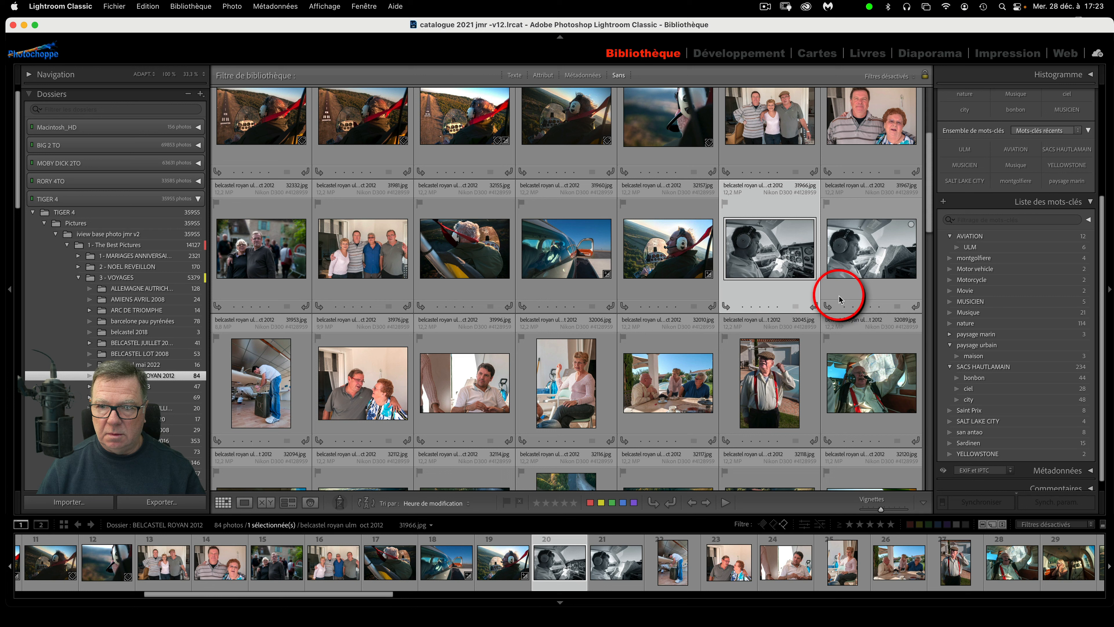
pyautogui.keyDown('shift'); pyautogui.click(655, 259); pyautogui.keyUp('shift')
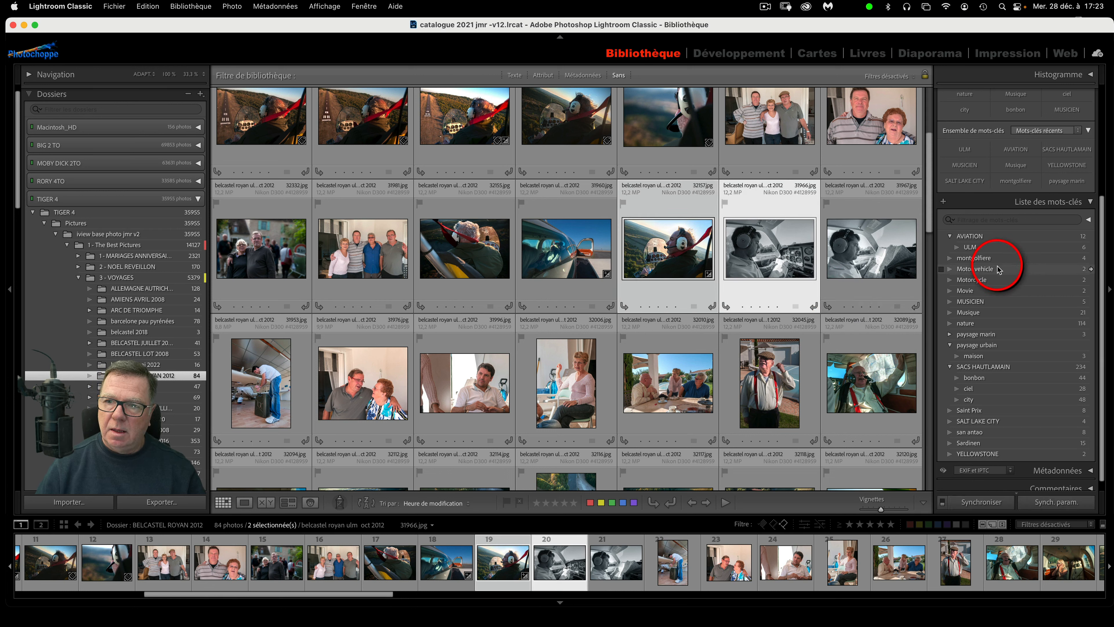
# - Add the new keyword AVIATOR to the two selected photos
pyautogui.scroll(5, 988, 194)
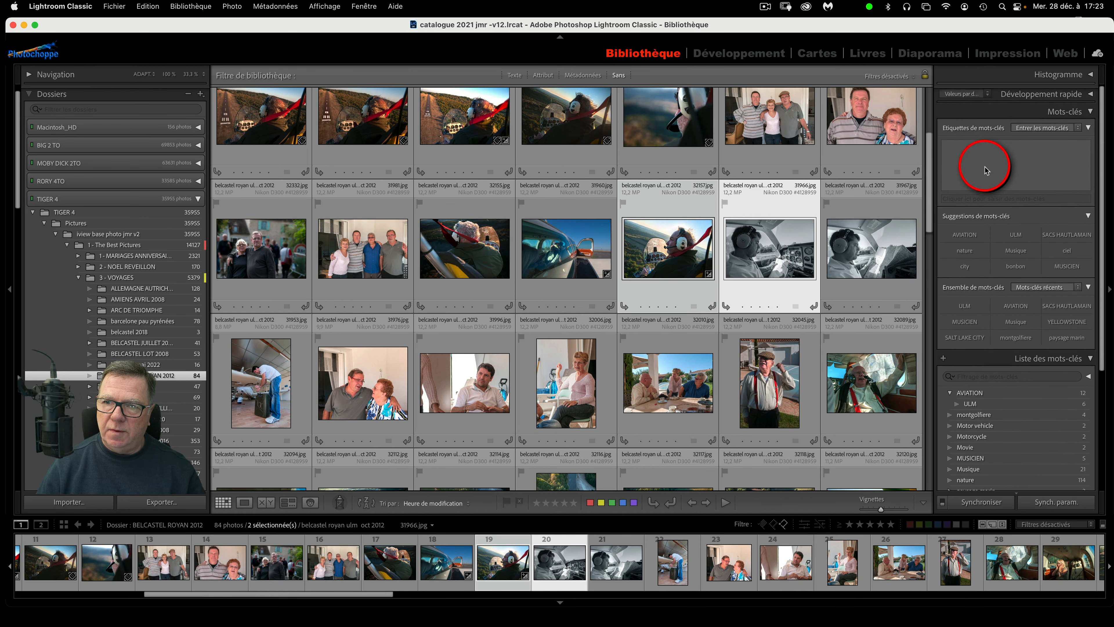
pyautogui.click(971, 144)
pyautogui.write('AVIA')
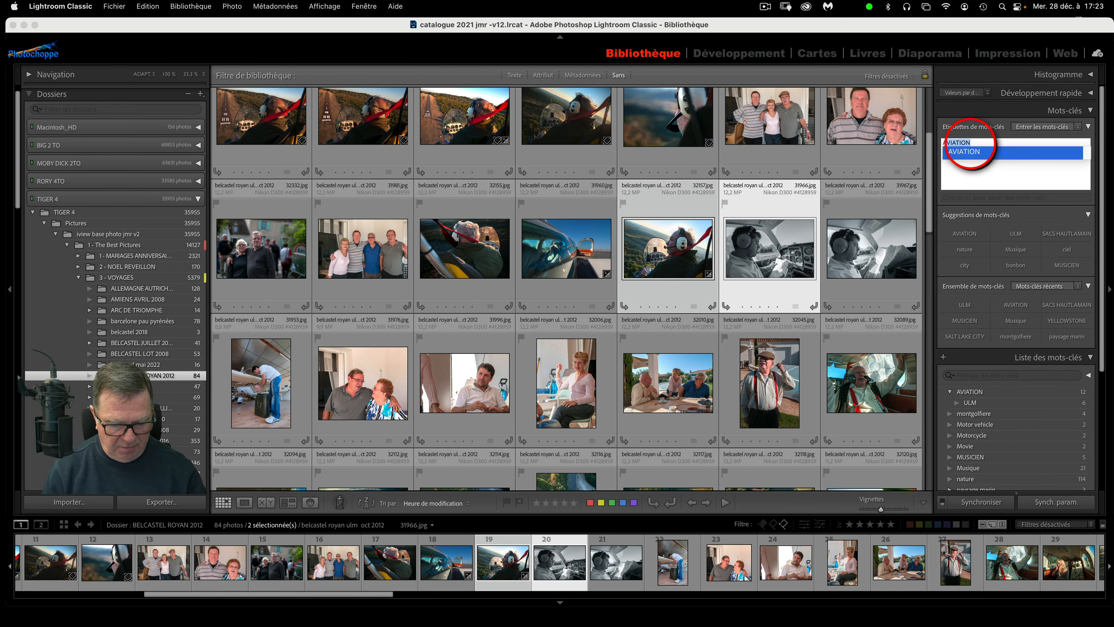
pyautogui.write('TOR')
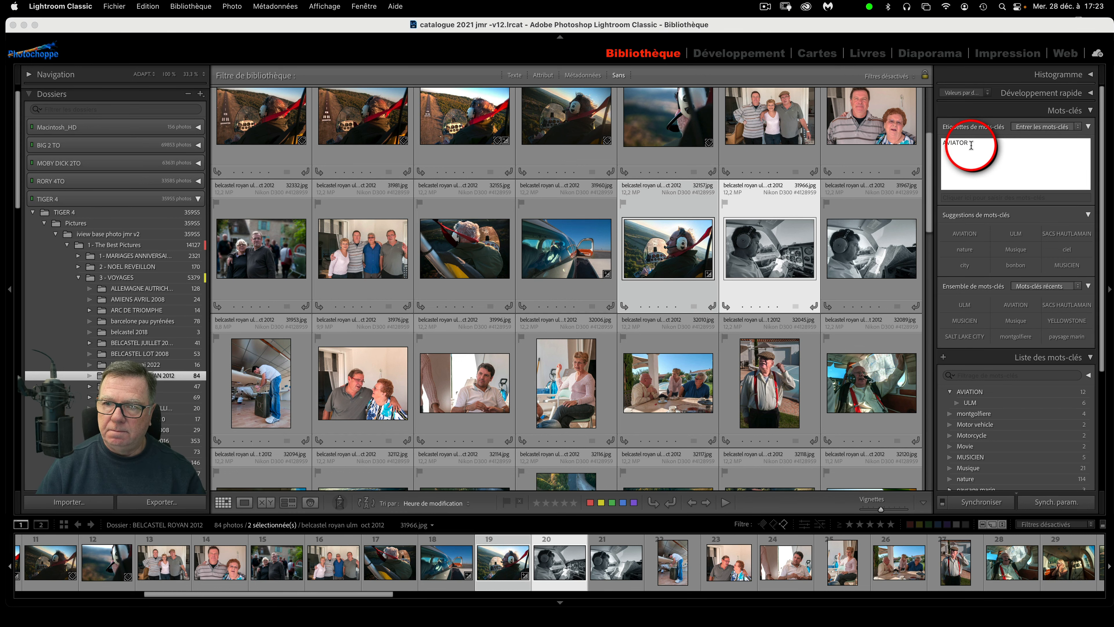
pyautogui.press('Return')
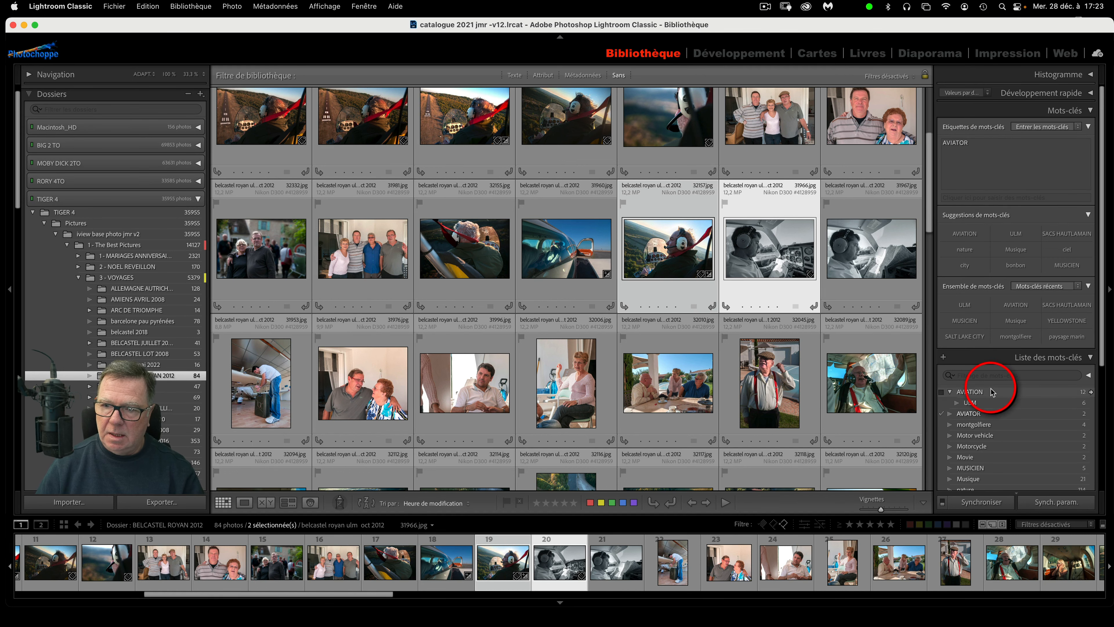
# - Nest the AVIATOR keyword under AVIATION in the keyword list, and filter the library to the photos tagged AVIATOR
pyautogui.scroll(-2, 994, 391)
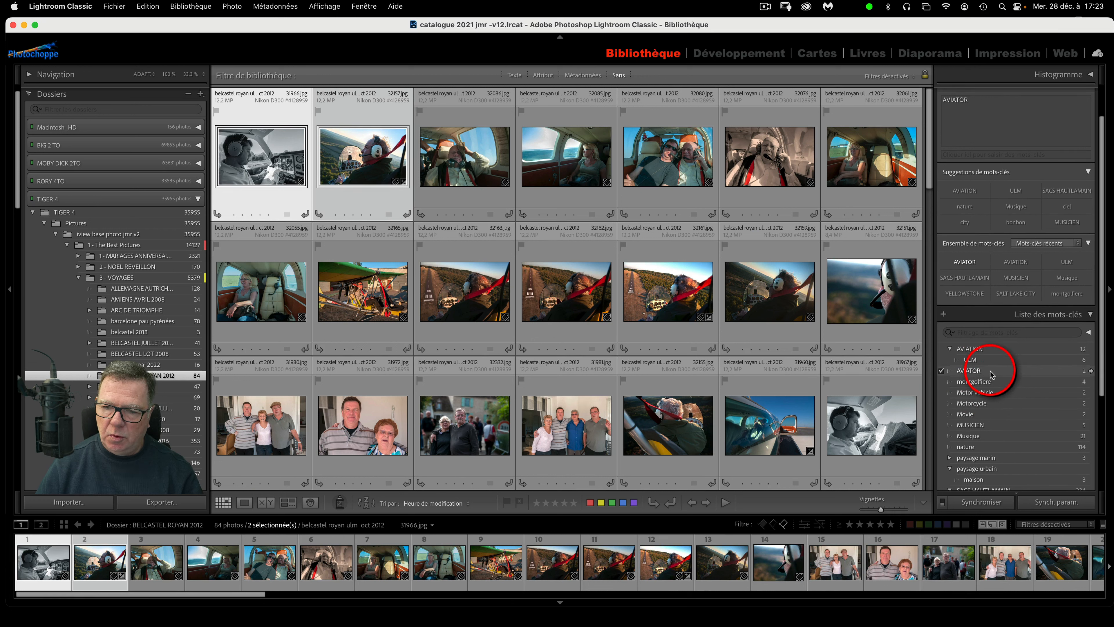
pyautogui.moveTo(992, 374); pyautogui.dragTo(996, 351)
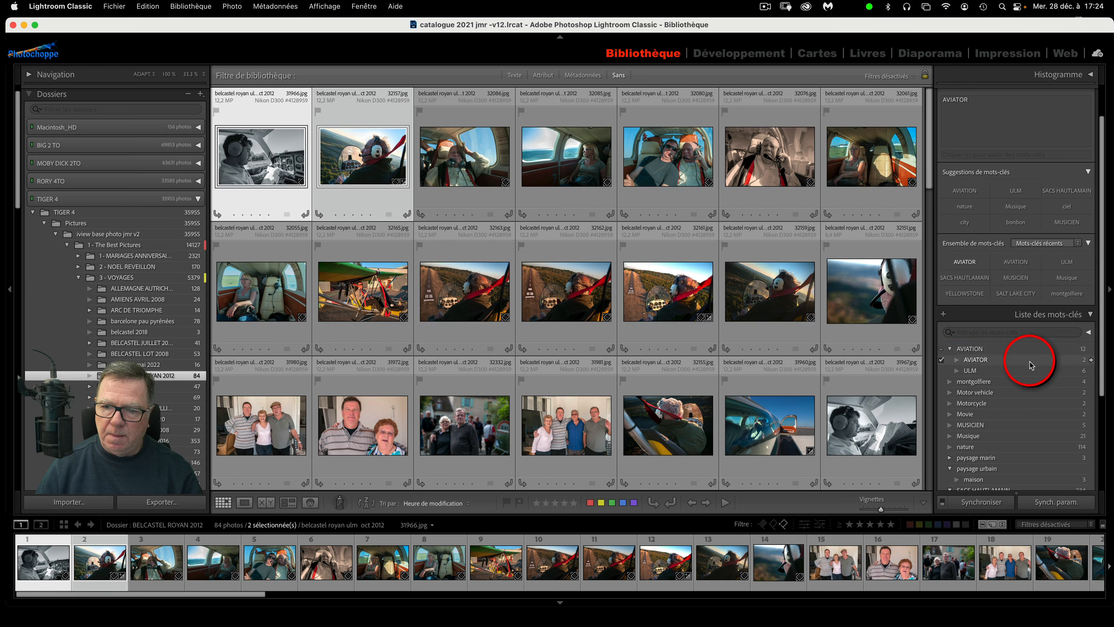
pyautogui.click(1092, 361)
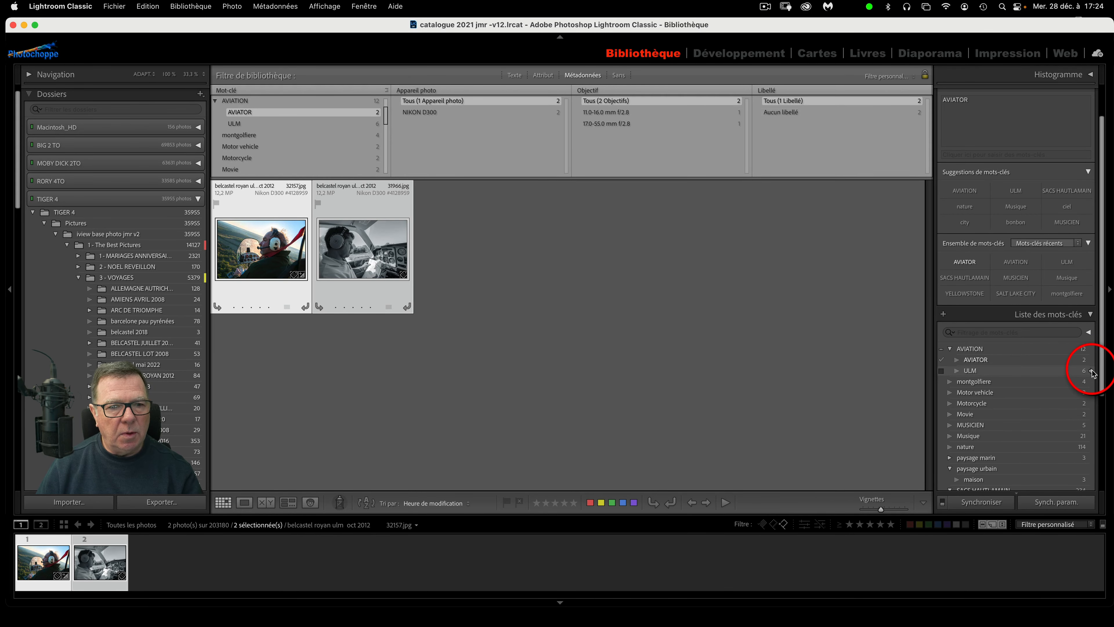
# - Filter the library by ULM and by the parent keyword AVIATION, and check photos 31966.jpg and 32157.jpg among the AVIATION results
pyautogui.click(1091, 372)
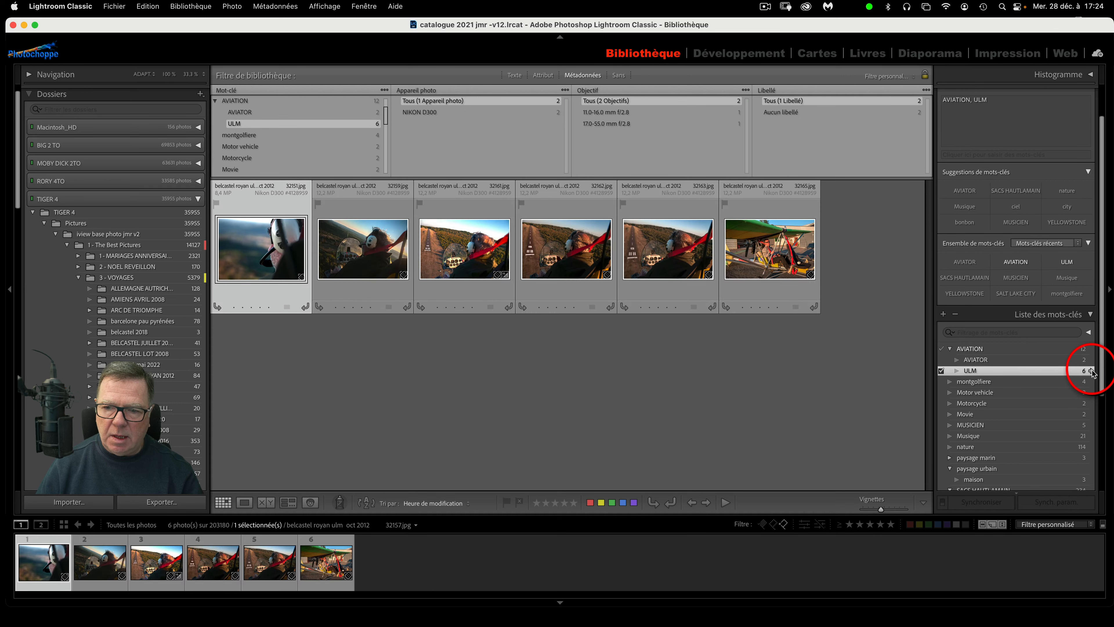
pyautogui.click(1091, 350)
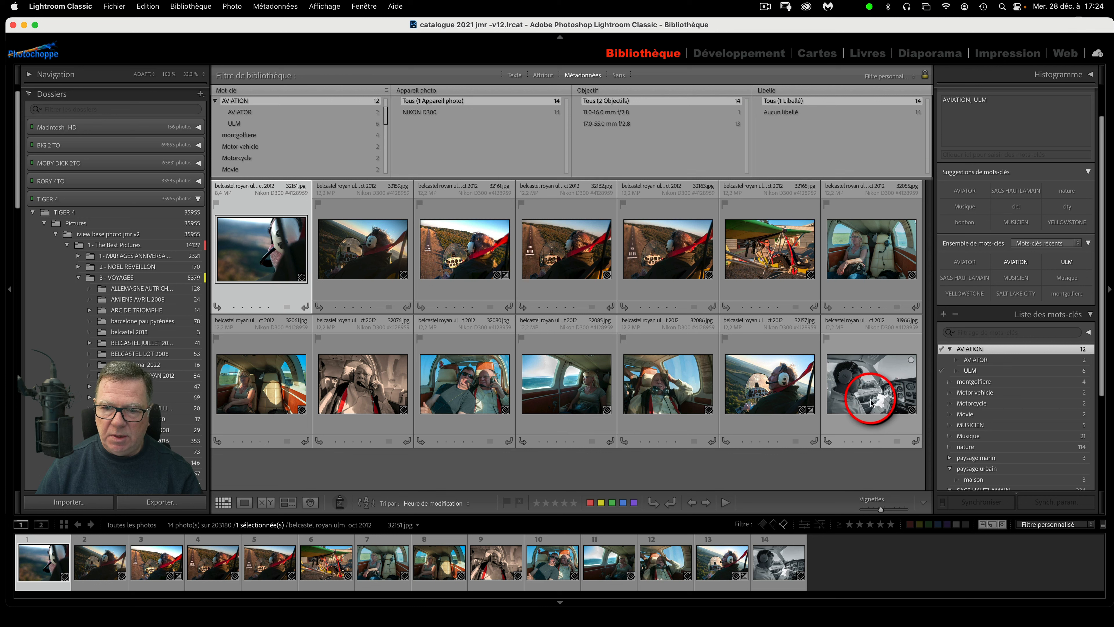
pyautogui.click(860, 393)
pyautogui.click(782, 396)
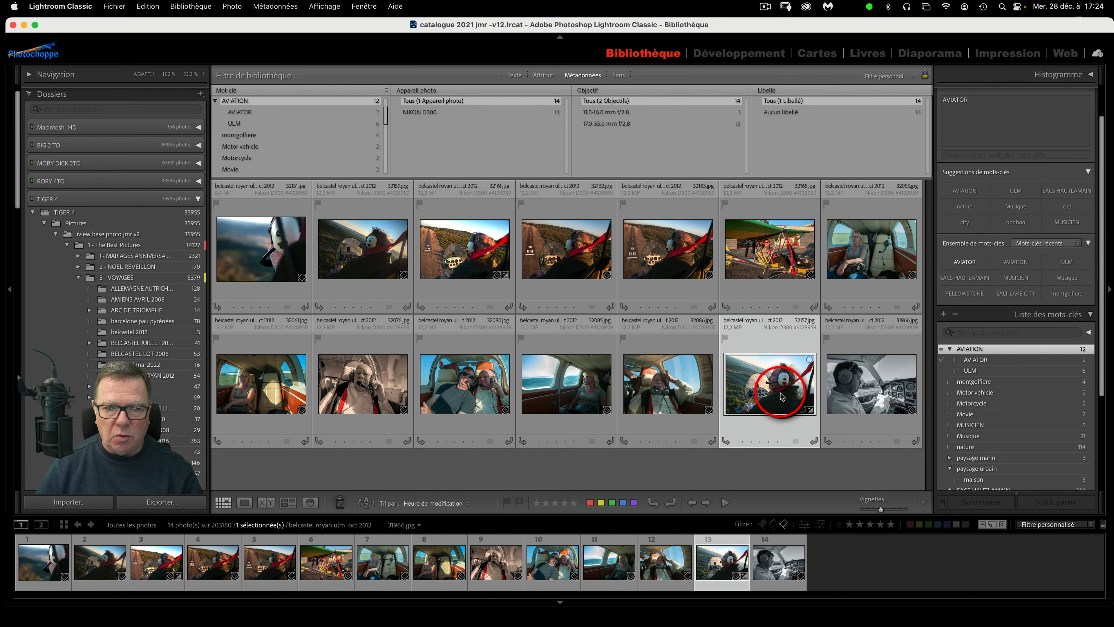
pyautogui.click(860, 402)
pyautogui.click(800, 471)
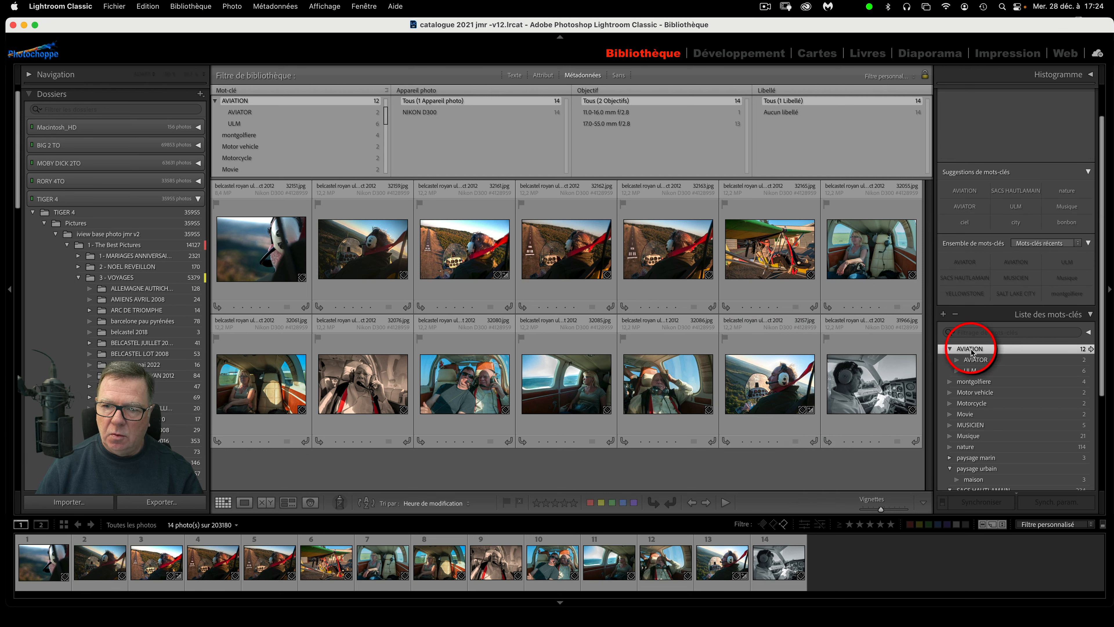
# - Select all the photos filtered by AVIATION and examine the keyword tags assigned across the selection
pyautogui.scroll(3, 977, 250)
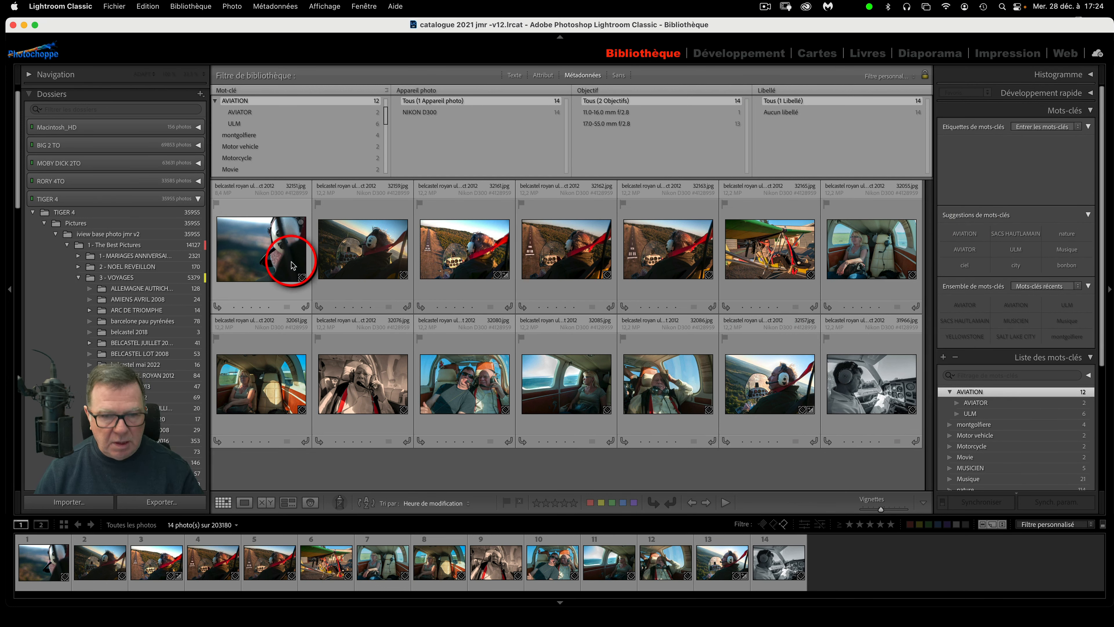
pyautogui.press('super+a')
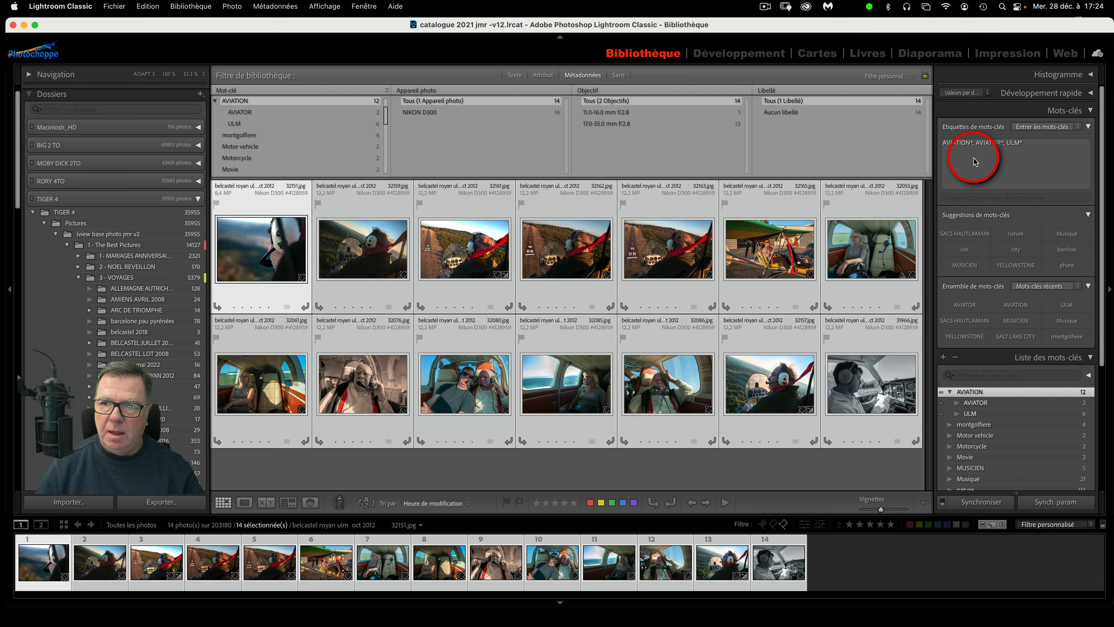
pyautogui.moveTo(968, 144)
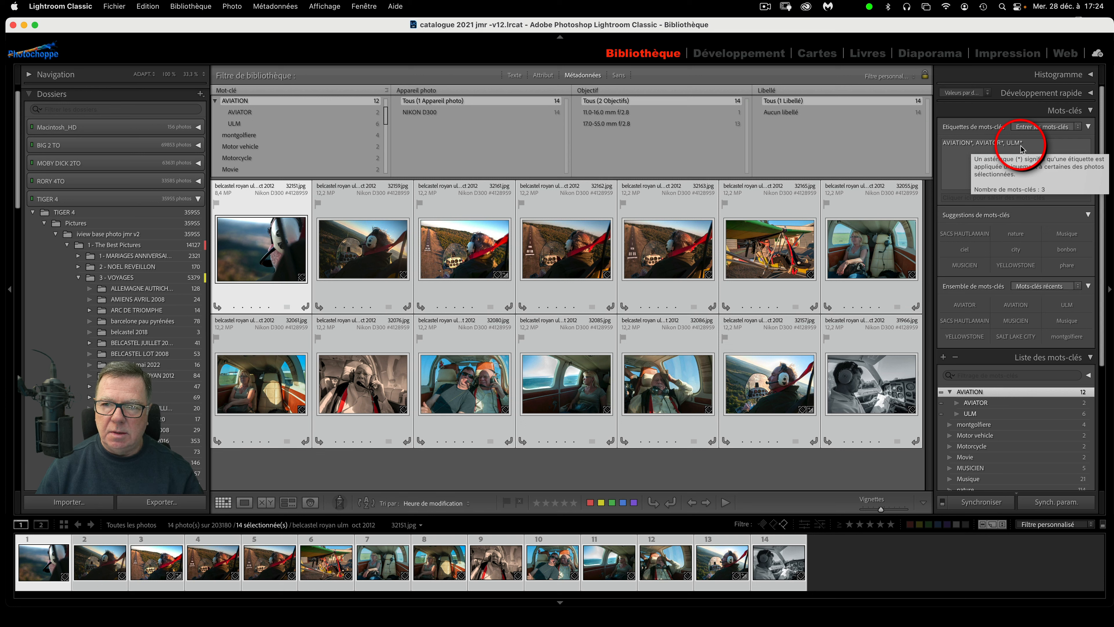
pyautogui.click(959, 182)
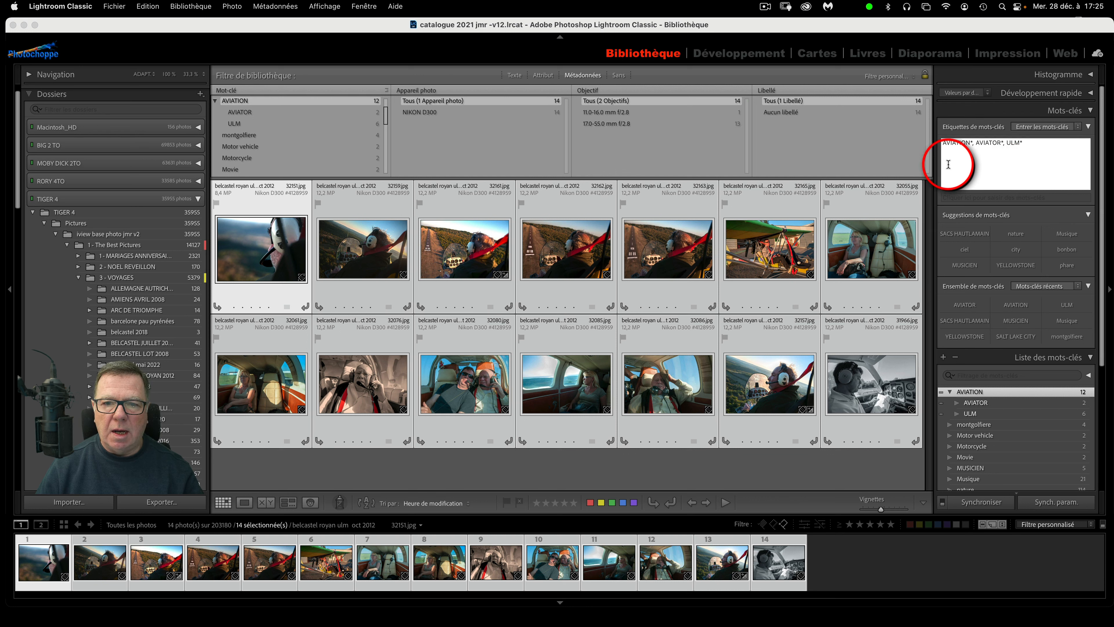
pyautogui.moveTo(949, 164)
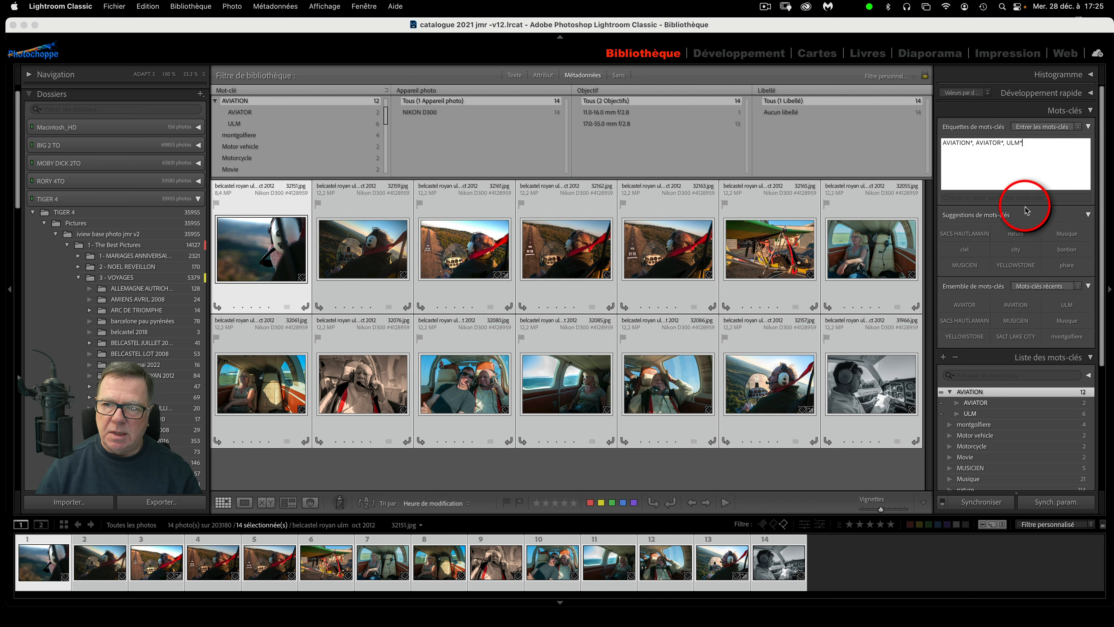
# - Switch the keyword set from recent keywords to the Mariage preset
pyautogui.scroll(-3, 1027, 249)
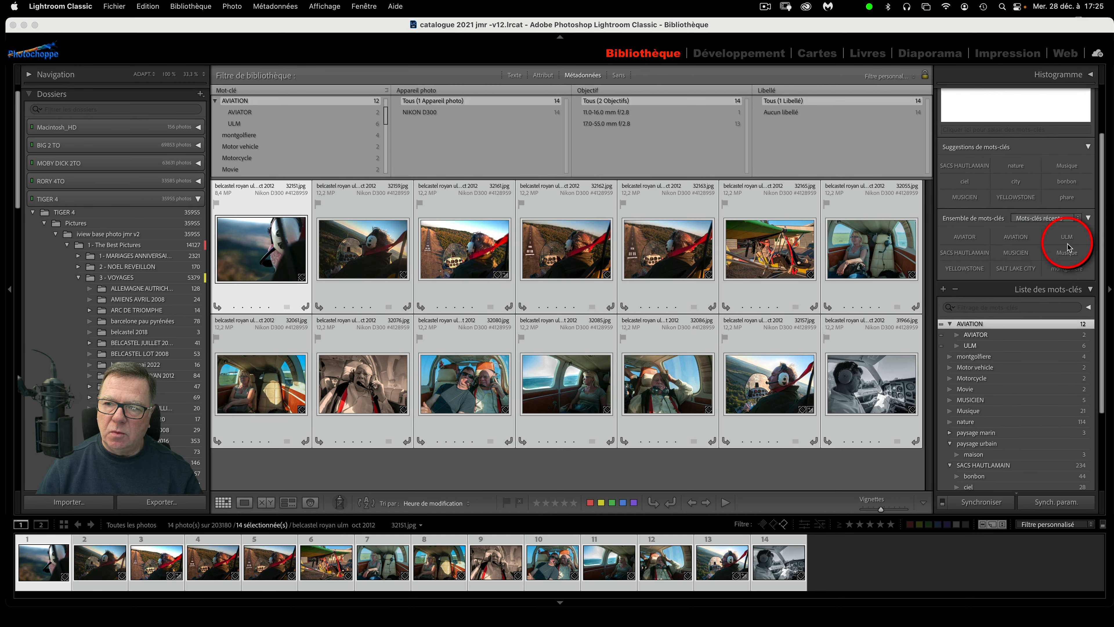
pyautogui.click(1079, 219)
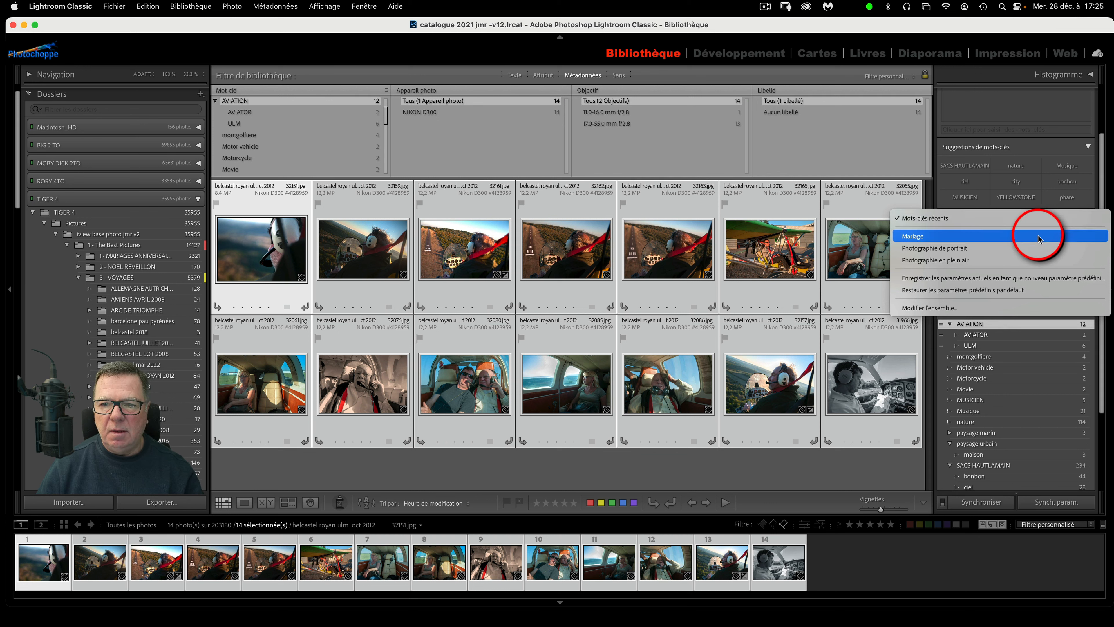
pyautogui.click(1038, 238)
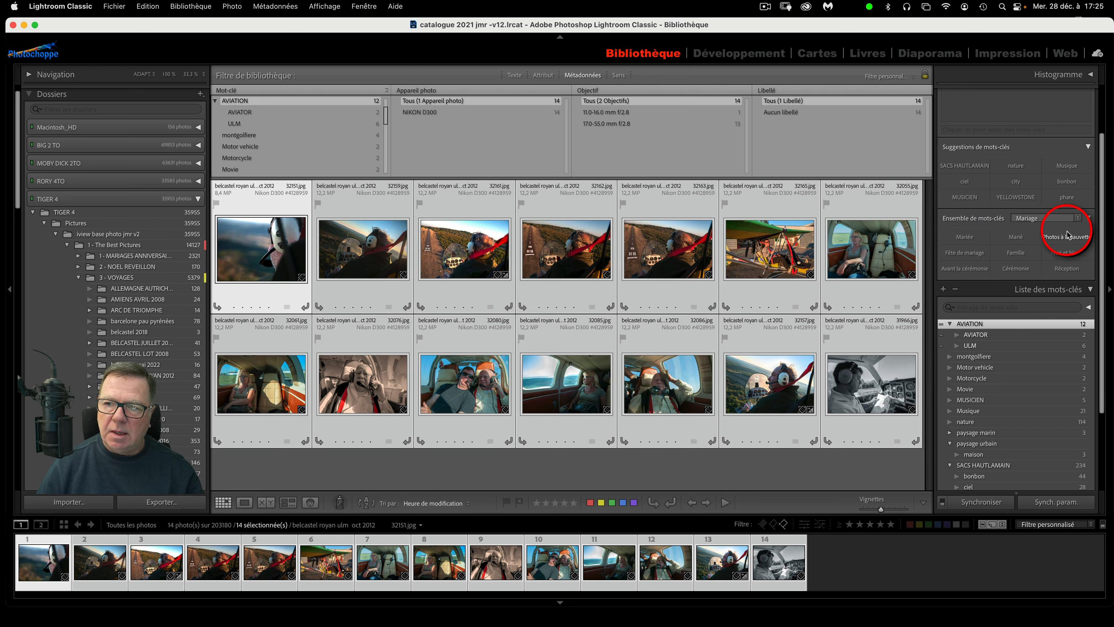
# - Review the Mariage set's keywords in the keyword set editor without changing them, and display the set's numeric shortcuts
pyautogui.click(1079, 218)
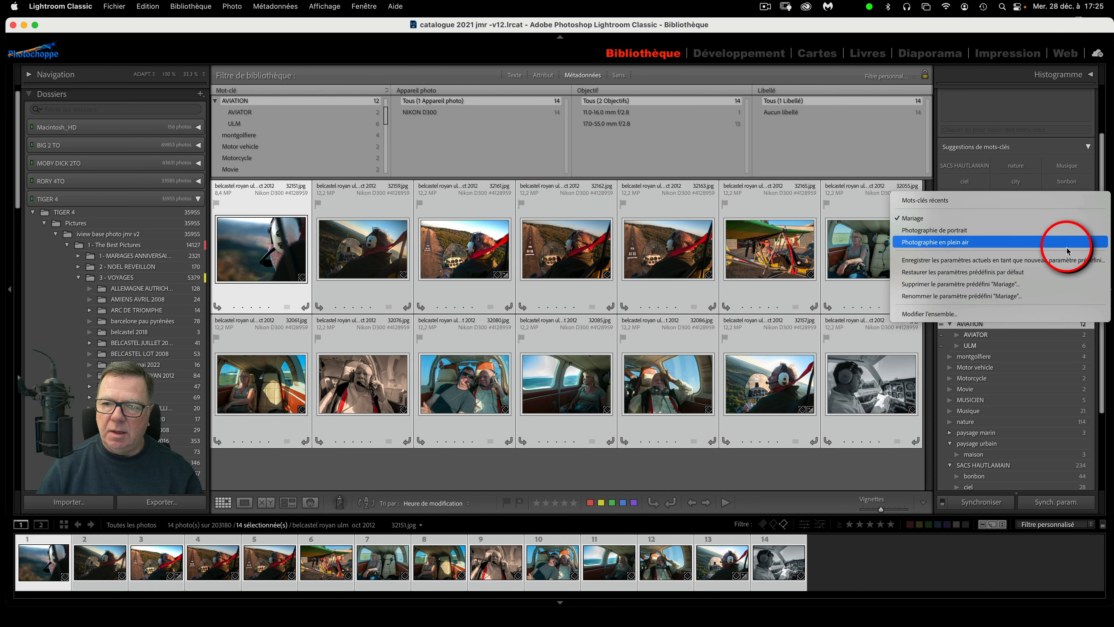
pyautogui.click(1056, 314)
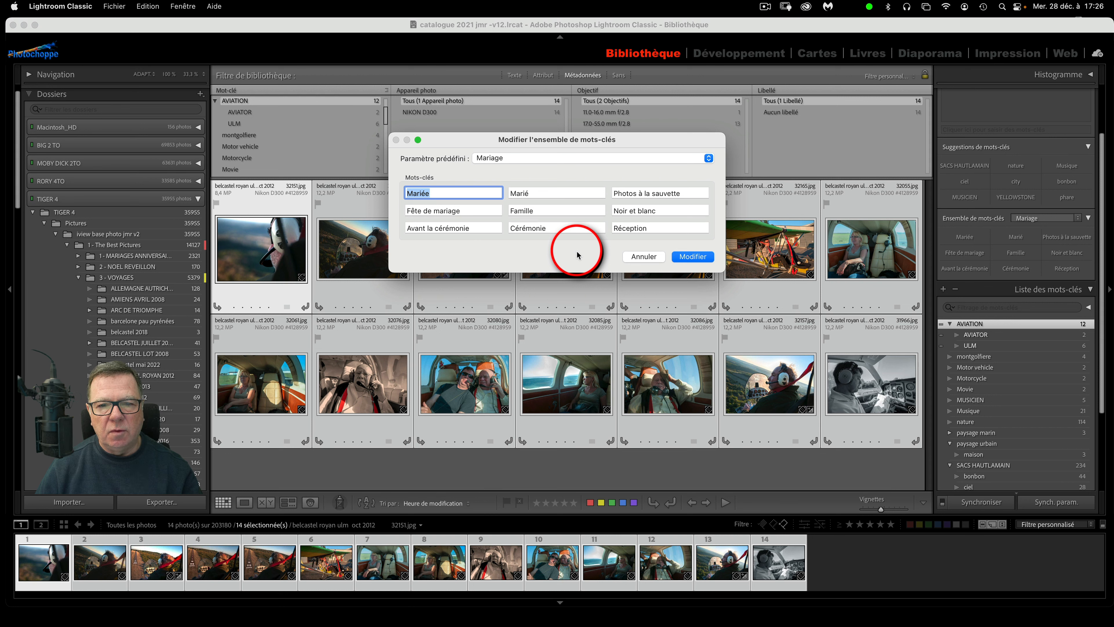
pyautogui.click(658, 257)
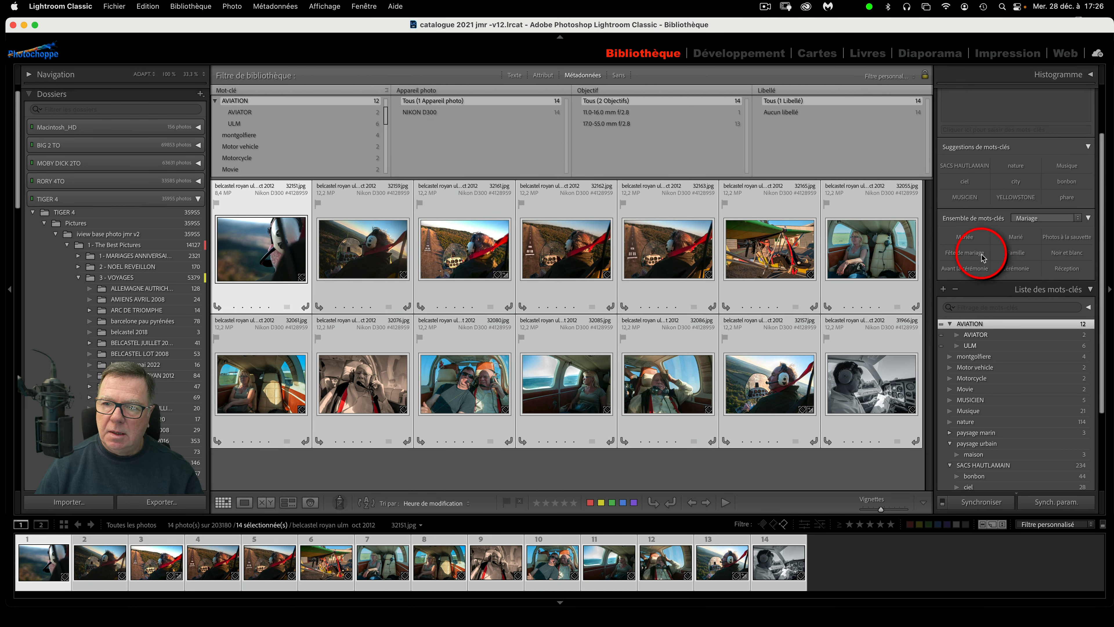
pyautogui.press('alt')
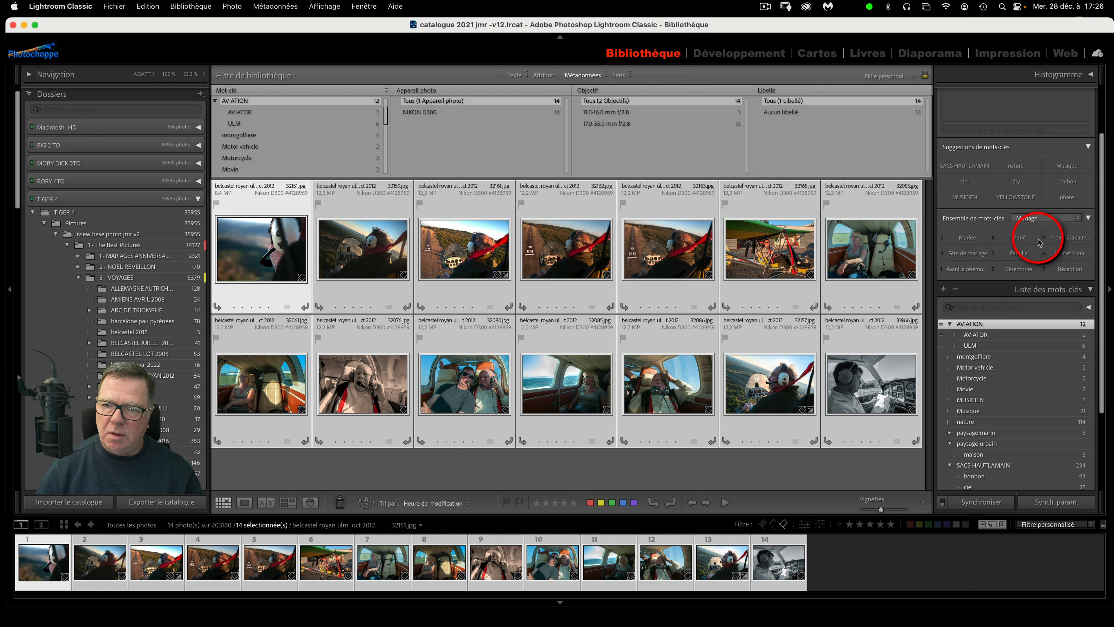
pyautogui.press('alt')
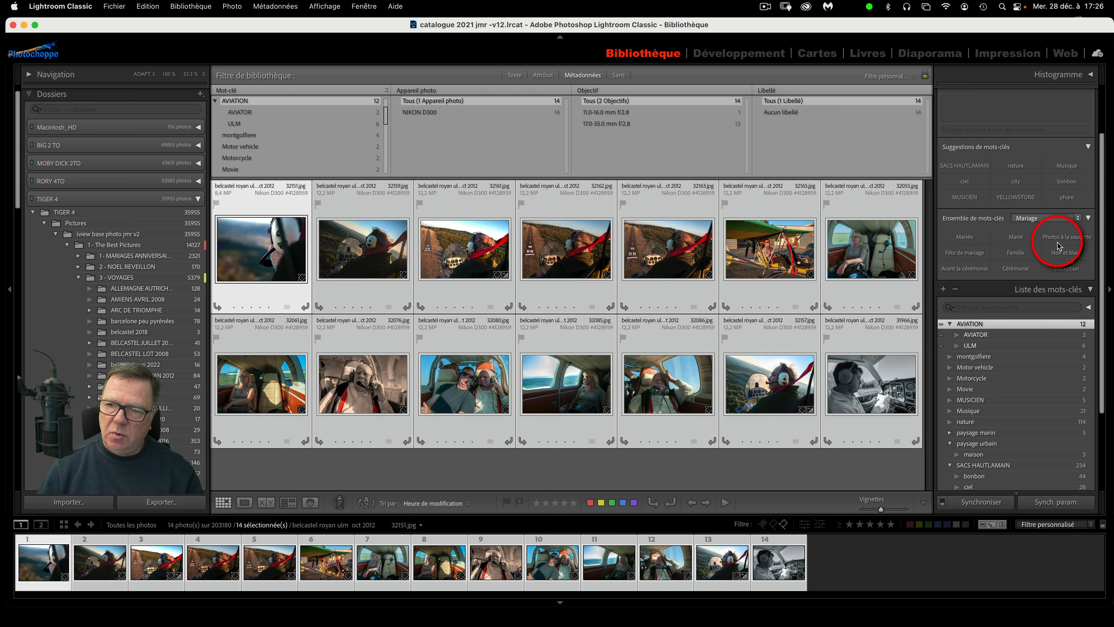
# - Filter the library by AVIATION again and review the criteria available for the first metadata filter column, keeping Mot-clé
pyautogui.click(1091, 324)
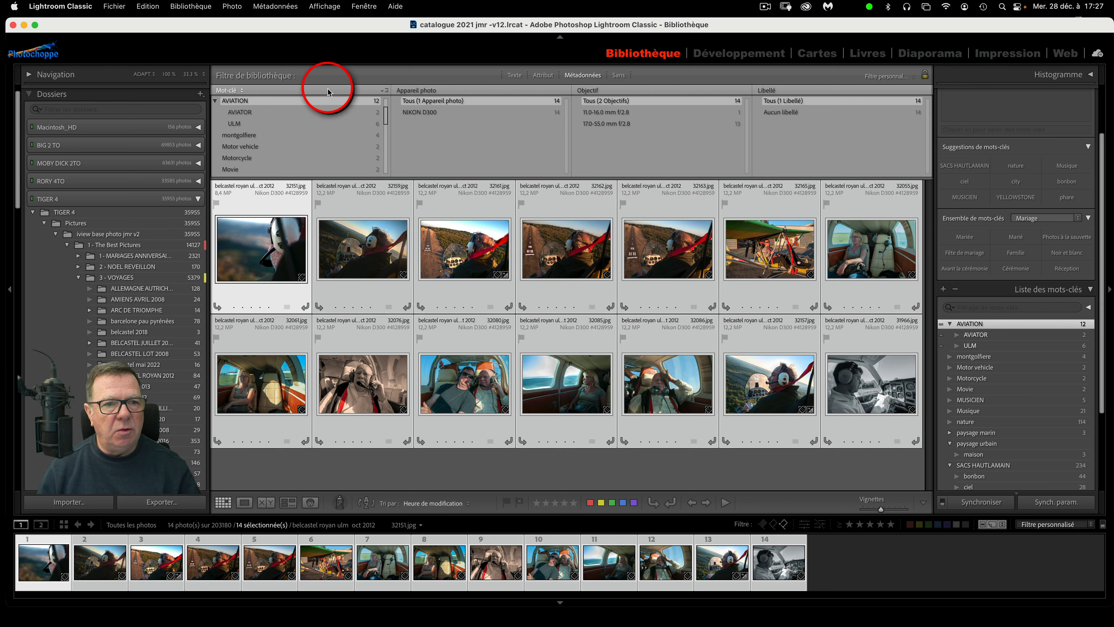
pyautogui.click(240, 90)
pyautogui.click(243, 91)
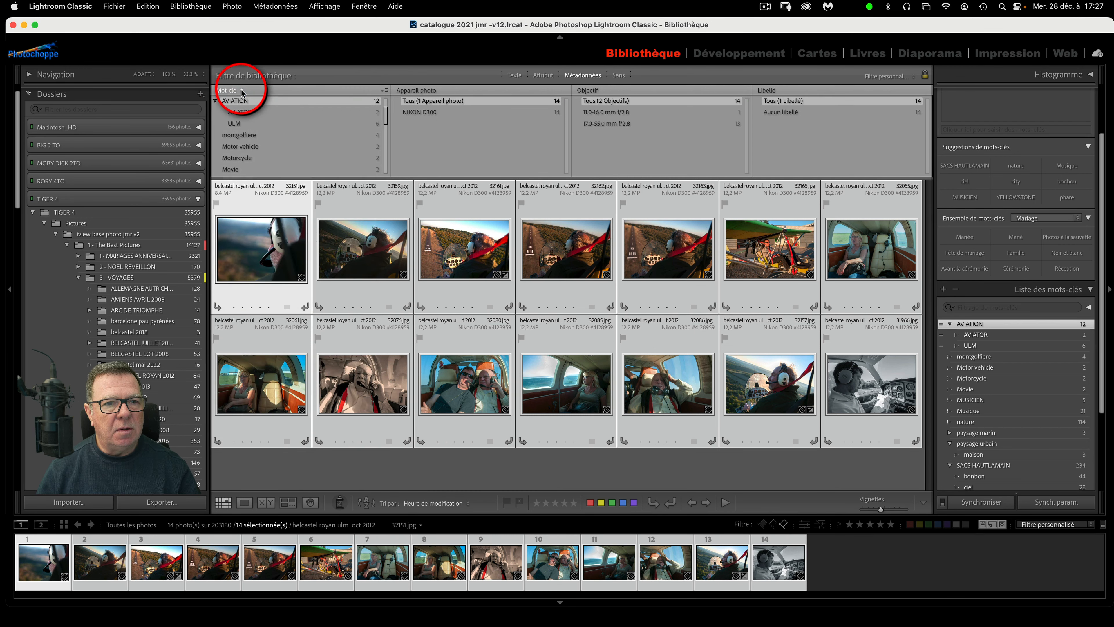
pyautogui.click(243, 91)
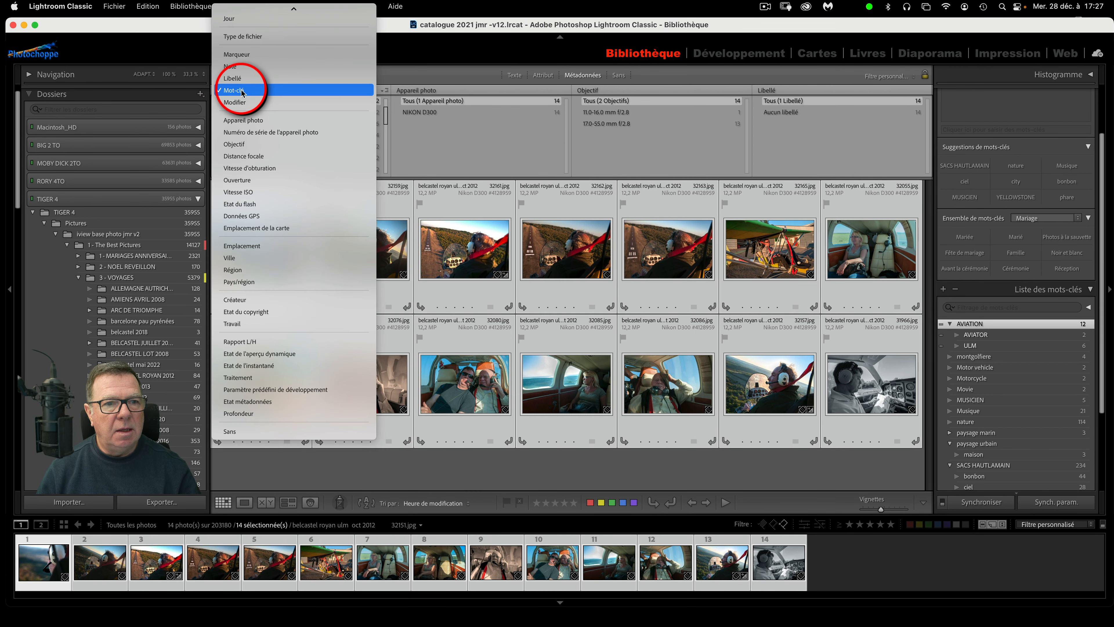
pyautogui.click(242, 93)
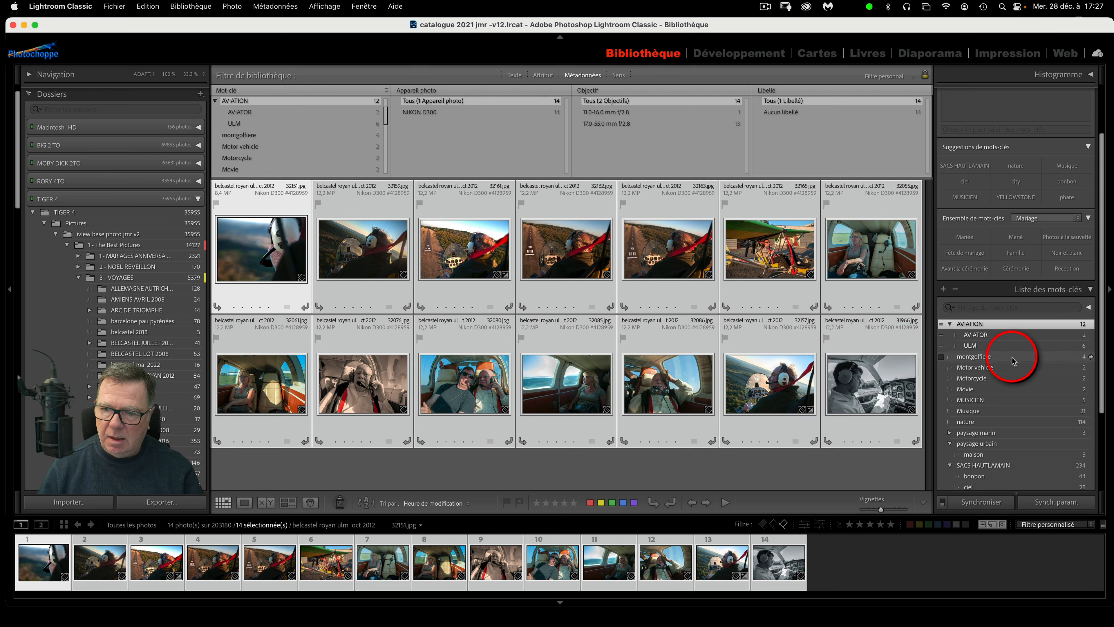
# - Nest the montgolfiere keyword under AVIATION in the keyword list and clear the photo selection
pyautogui.moveTo(1016, 359); pyautogui.dragTo(1013, 349)
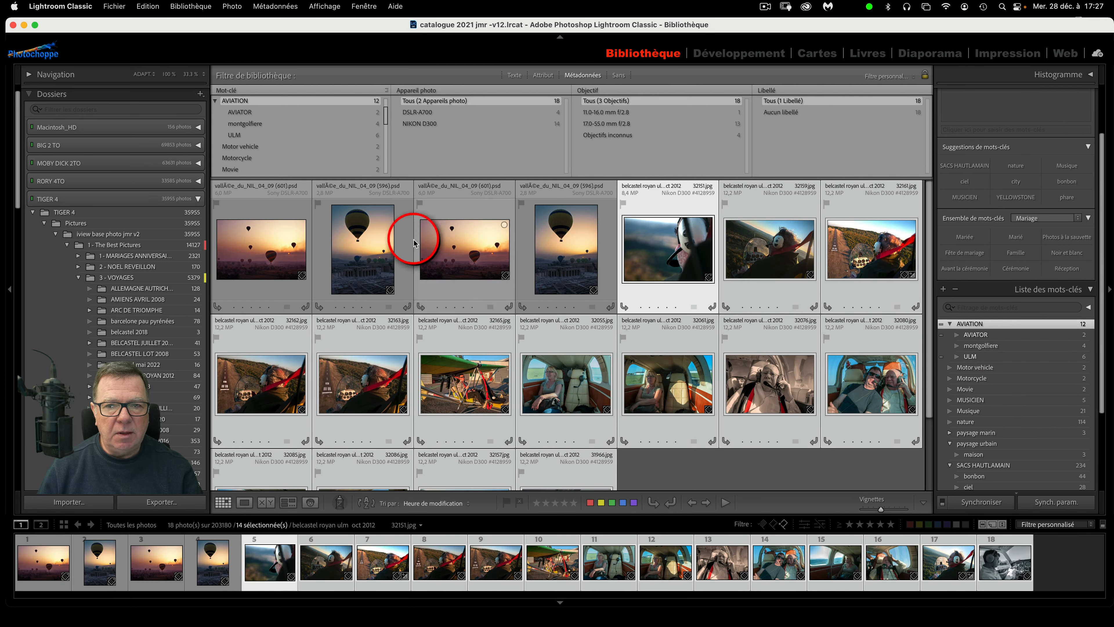
pyautogui.click(658, 476)
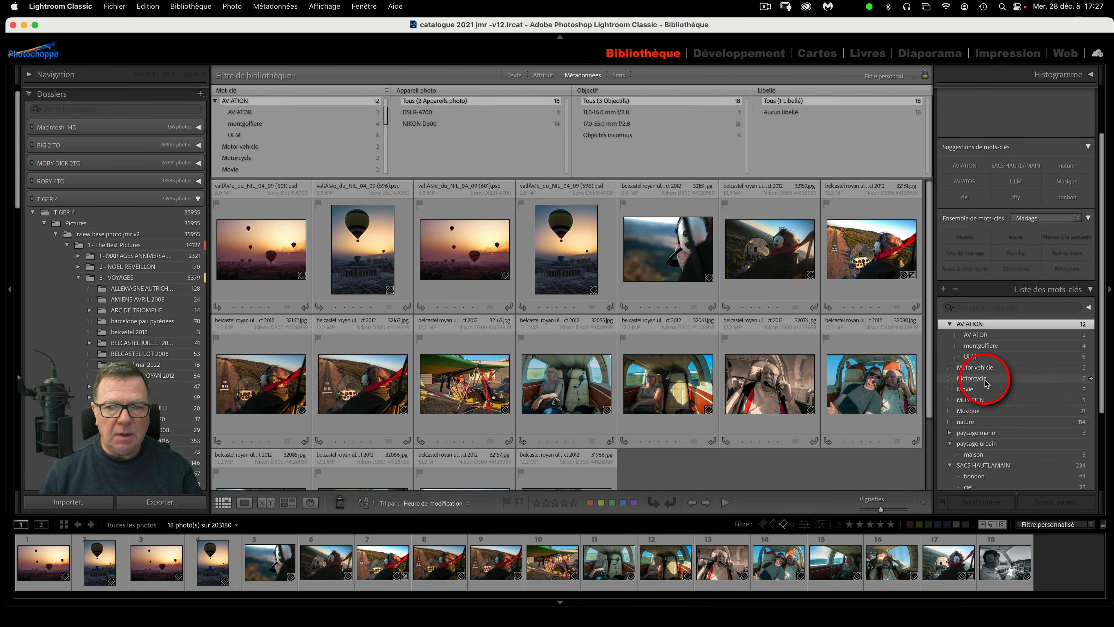
# - Filter the library by the montgolfiere keyword, select all the balloon photos shown and check their assigned keyword tags
pyautogui.click(1009, 346)
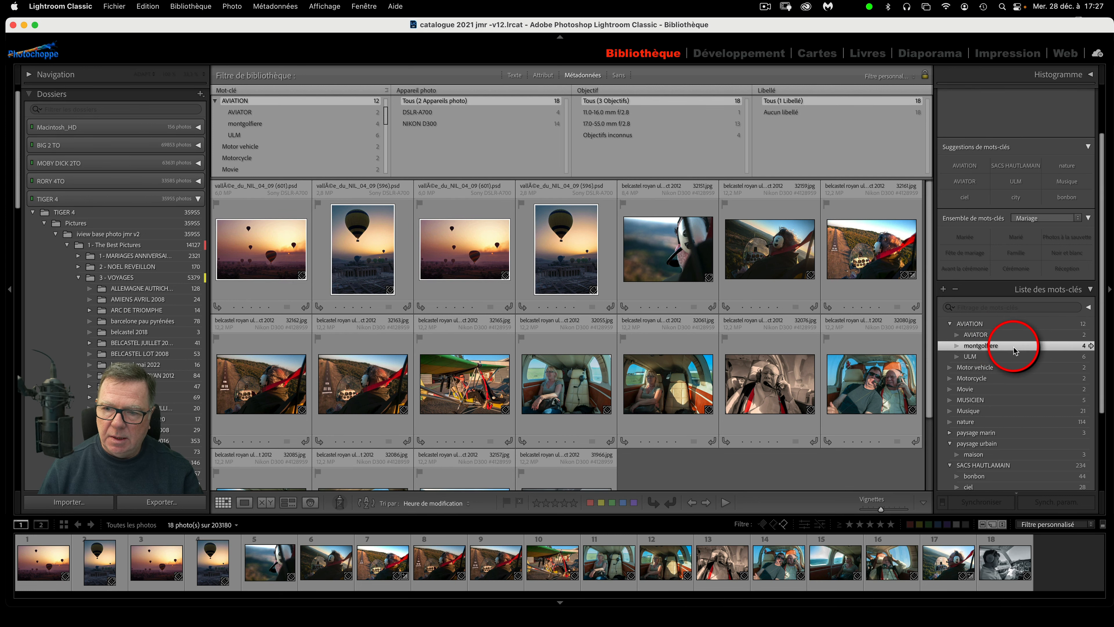
pyautogui.click(1092, 346)
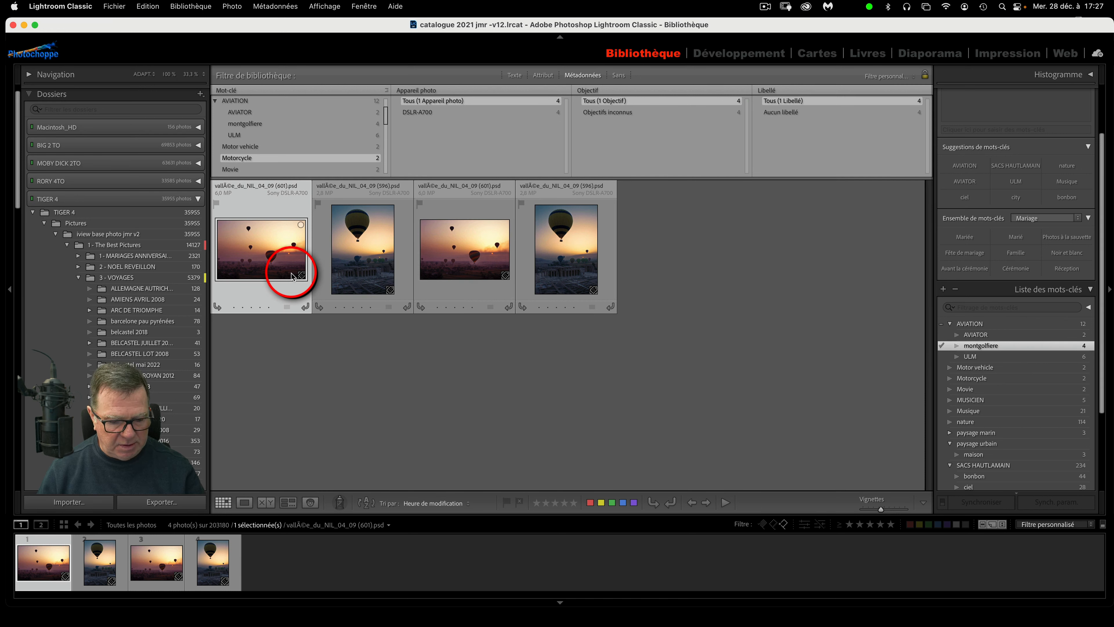
pyautogui.press('super+a')
pyautogui.scroll(3, 1024, 250)
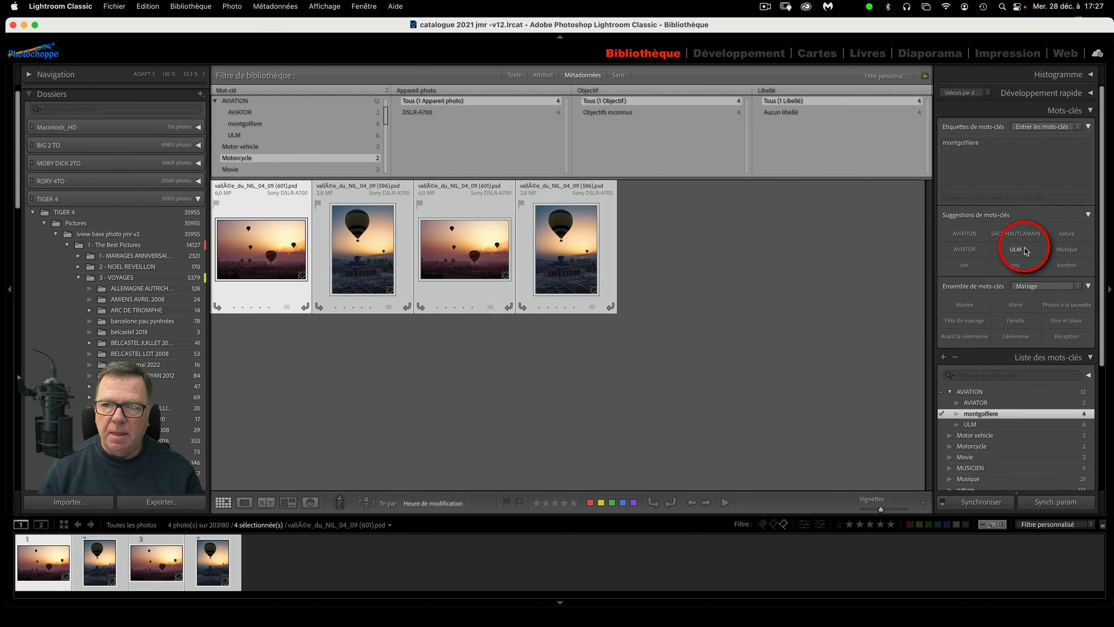
pyautogui.moveTo(1002, 150)
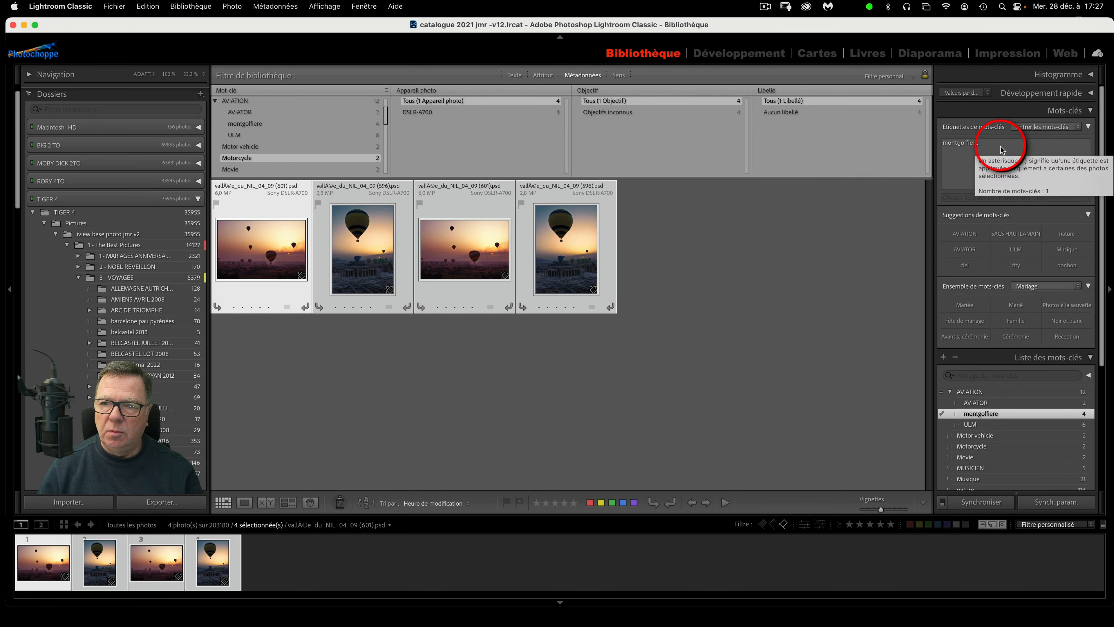
# - Add the suggested parent keyword AVIATION to the selected balloon photos, check the tags, and deselect the photos
pyautogui.click(978, 238)
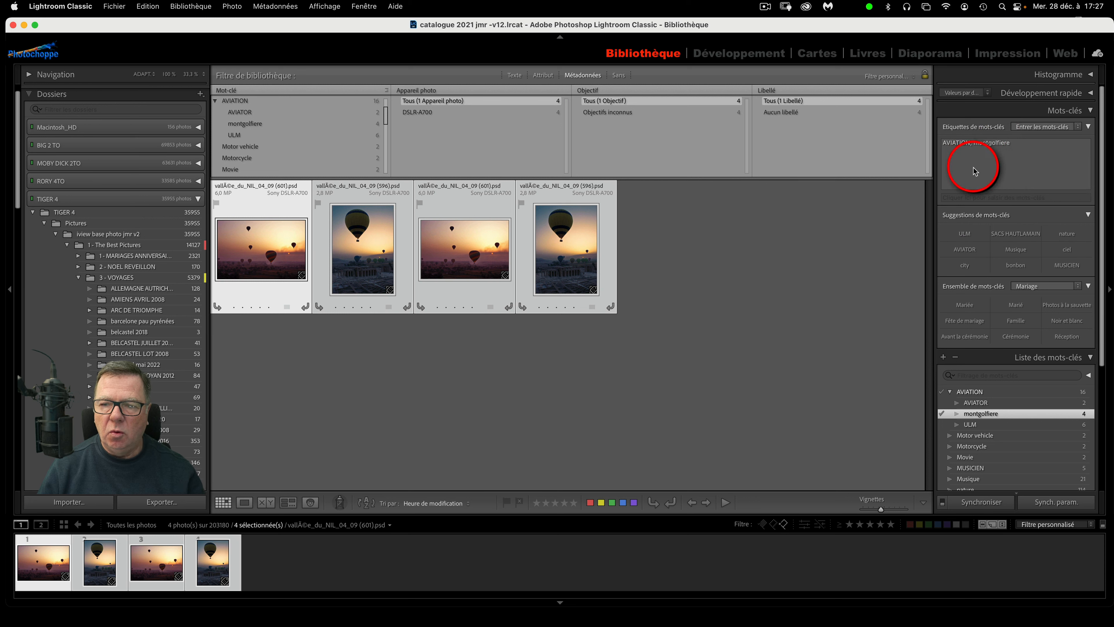
pyautogui.moveTo(973, 170)
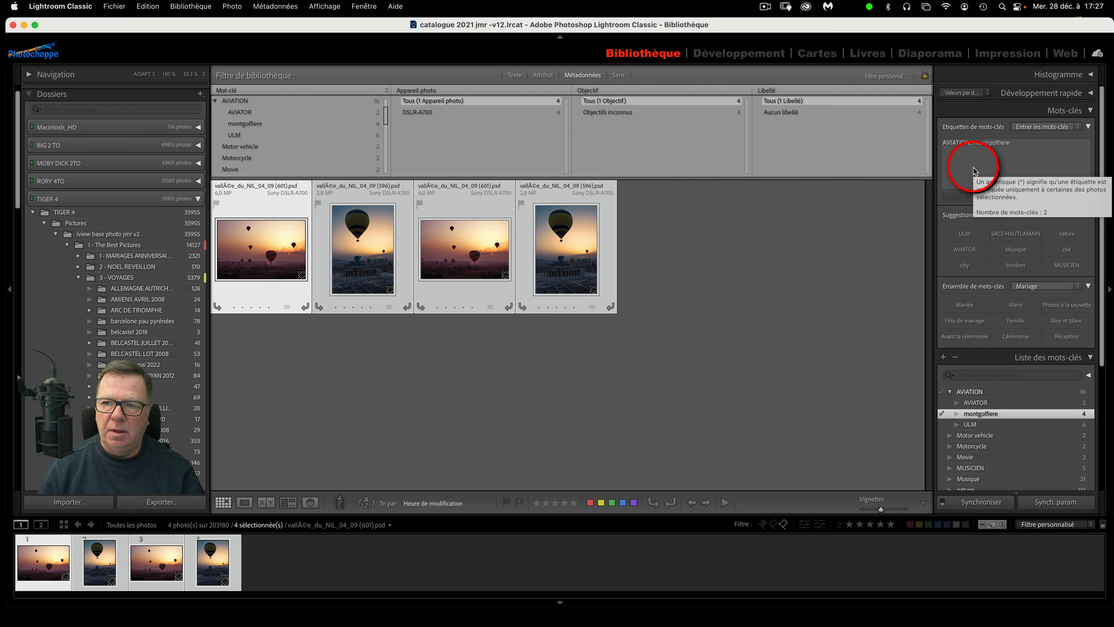
pyautogui.click(1002, 395)
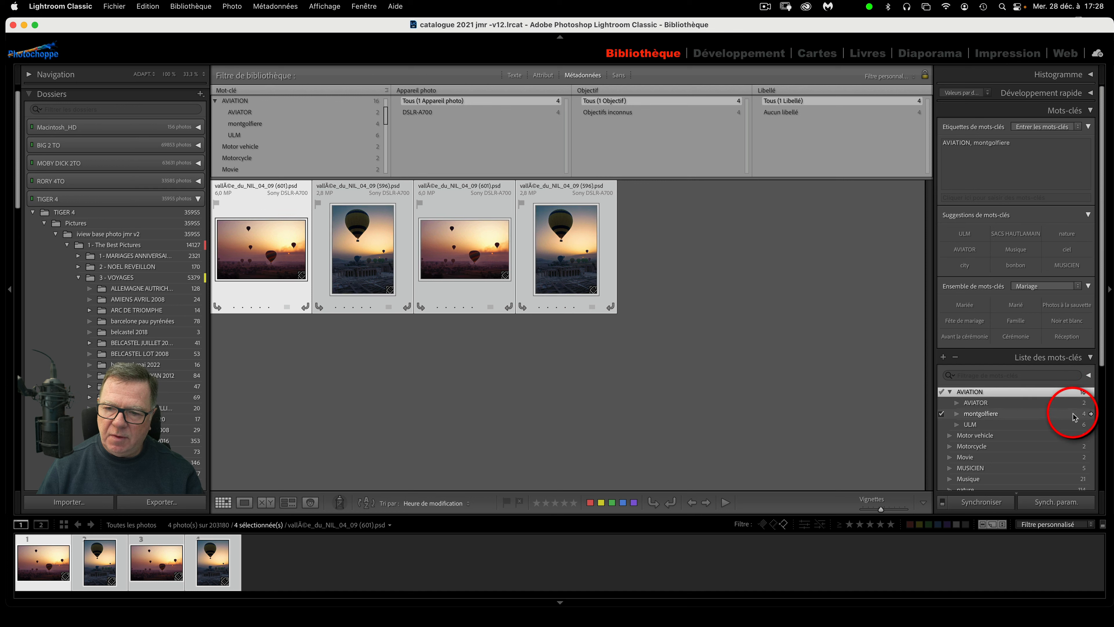
pyautogui.click(818, 376)
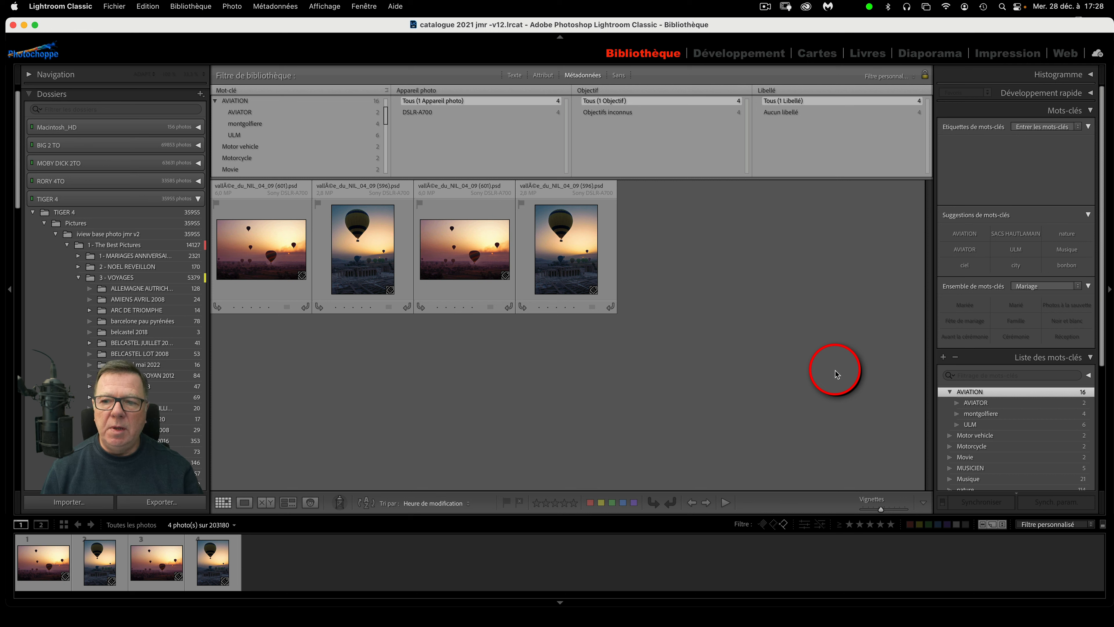
# - Look through the keyword list and purge the unused keywords from the catalogue
pyautogui.scroll(-5, 1023, 419)
pyautogui.scroll(-1, 1018, 419)
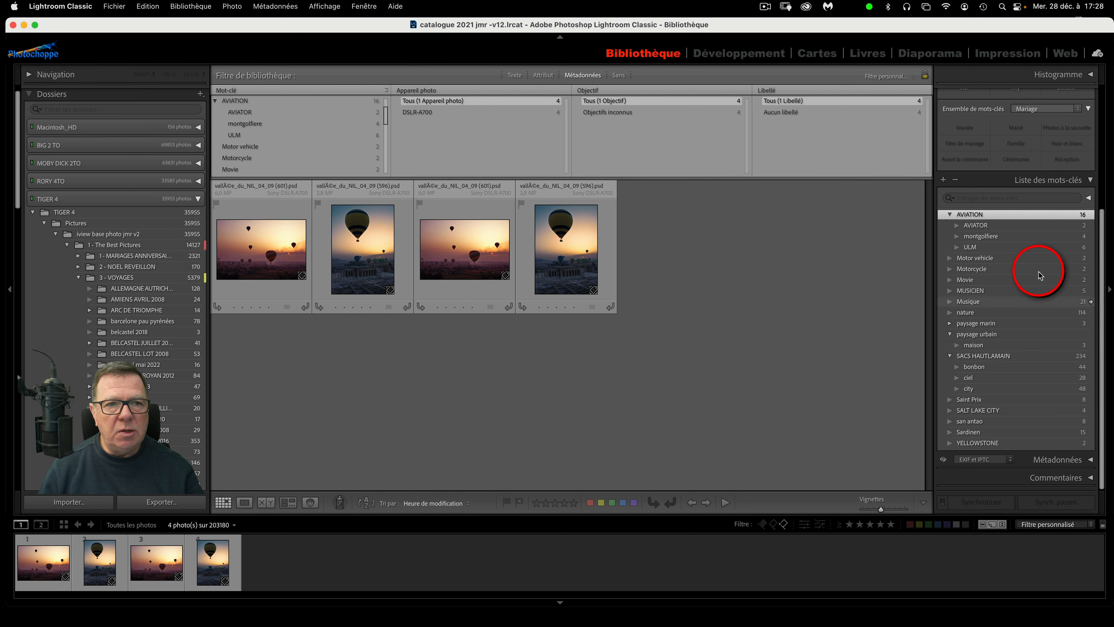
pyautogui.click(263, 6)
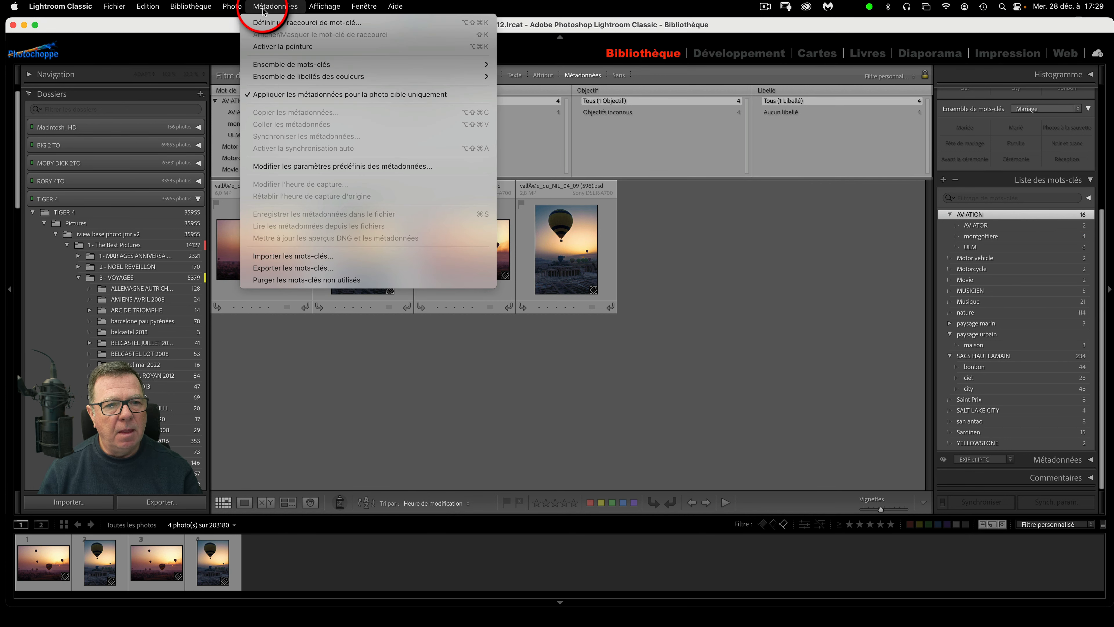
pyautogui.click(288, 281)
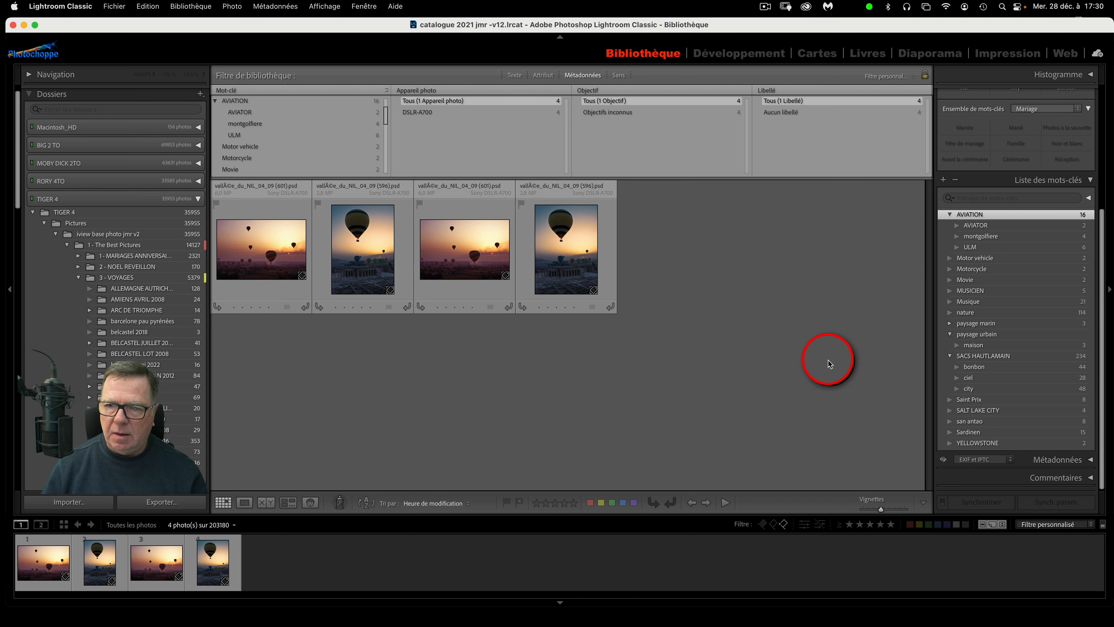
# - Collapse the keyword list along with the keyword tags, keyword suggestions and keyword set sections
pyautogui.click(1090, 200)
pyautogui.click(1090, 199)
pyautogui.click(1091, 181)
pyautogui.click(1089, 127)
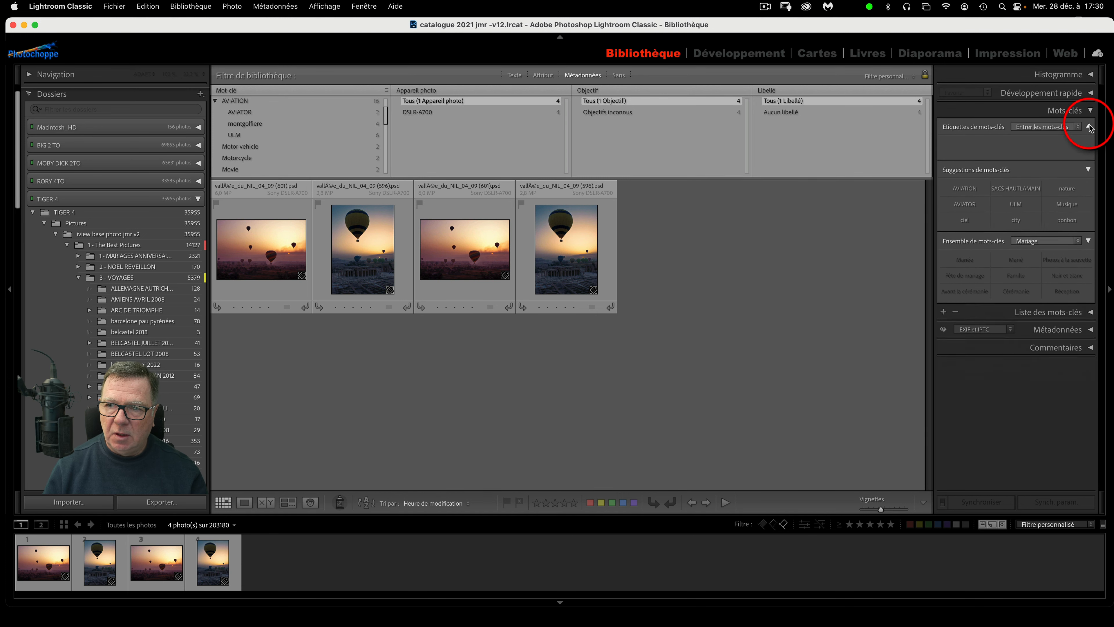
pyautogui.click(1089, 145)
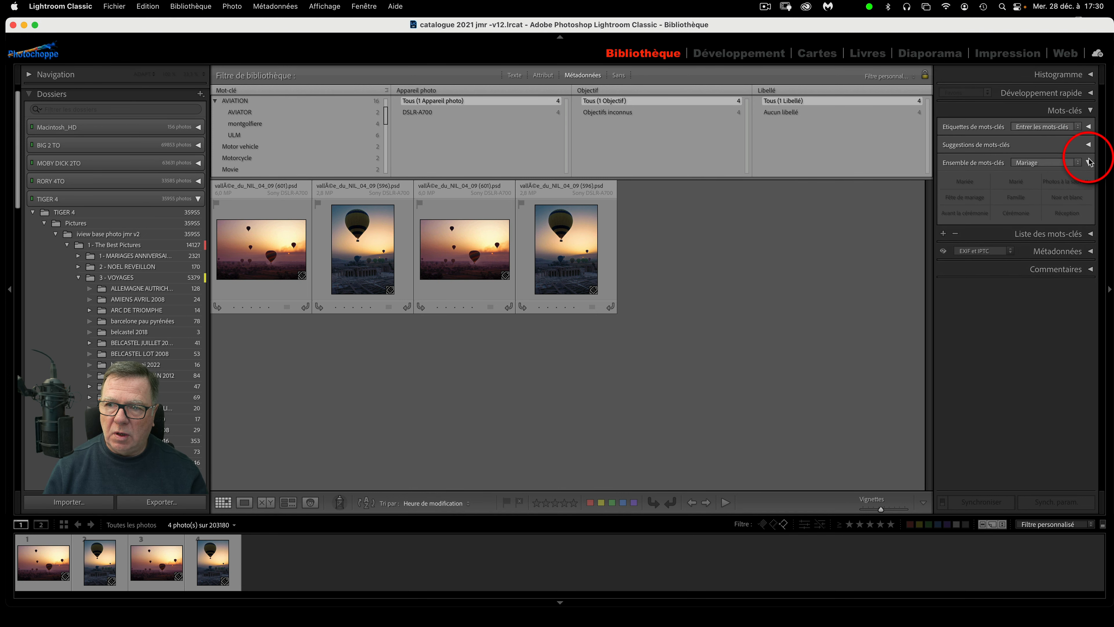
pyautogui.click(1088, 163)
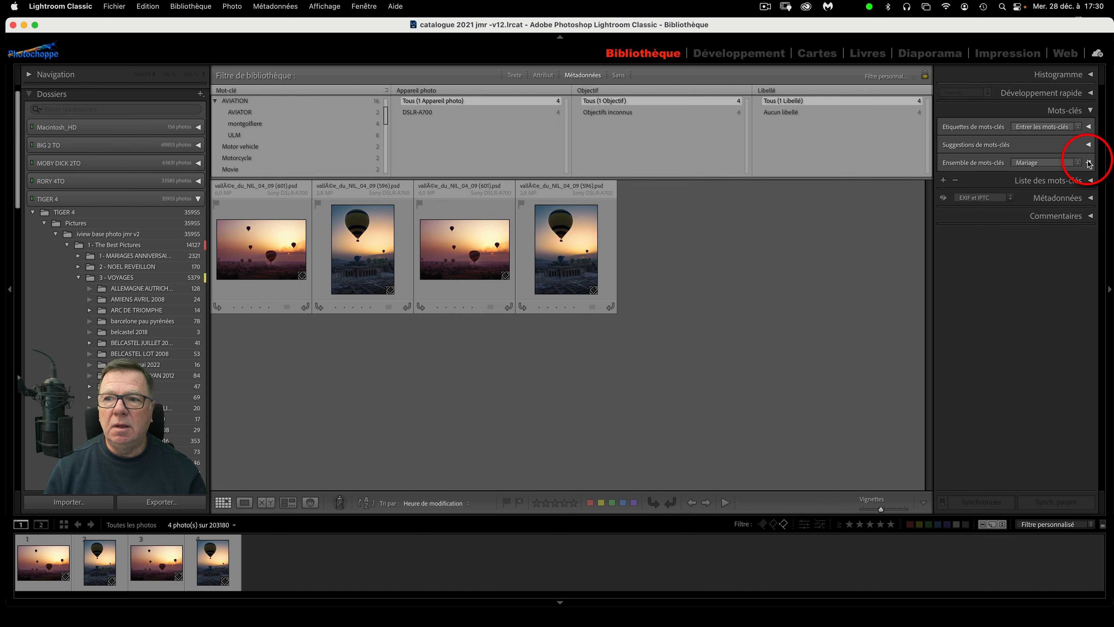